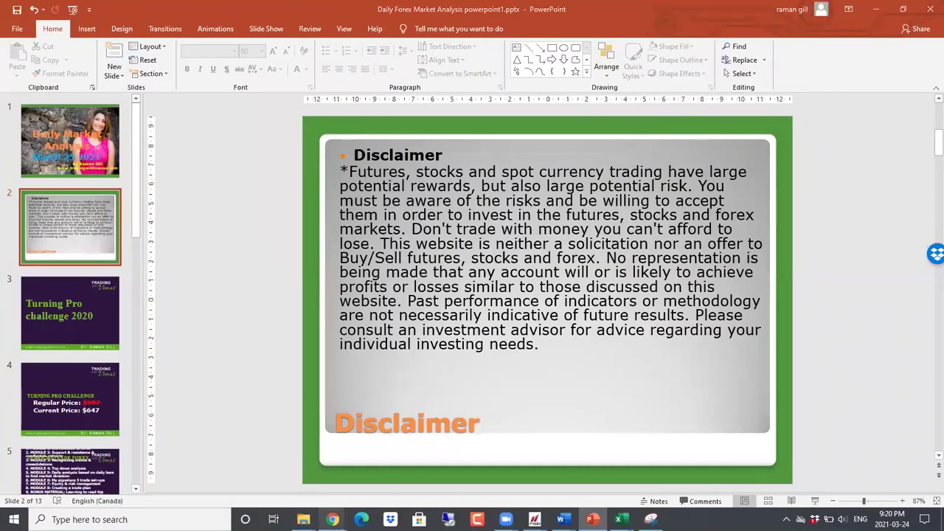
Bring up the Forex Factory calendar and scroll through the Mar 25 events
{"action": "mouse_move", "coordinate": [333, 519]}
{"action": "left_click", "coordinate": [453, 436]}
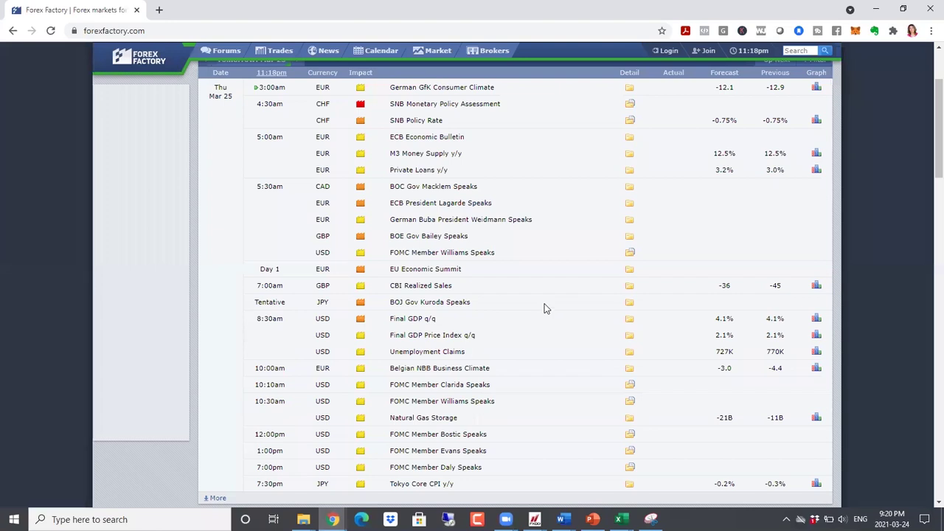
{"action": "scroll", "coordinate": [544, 307], "scroll_direction": "down", "scroll_amount": 2}
{"action": "scroll", "coordinate": [544, 308], "scroll_direction": "up", "scroll_amount": 2}
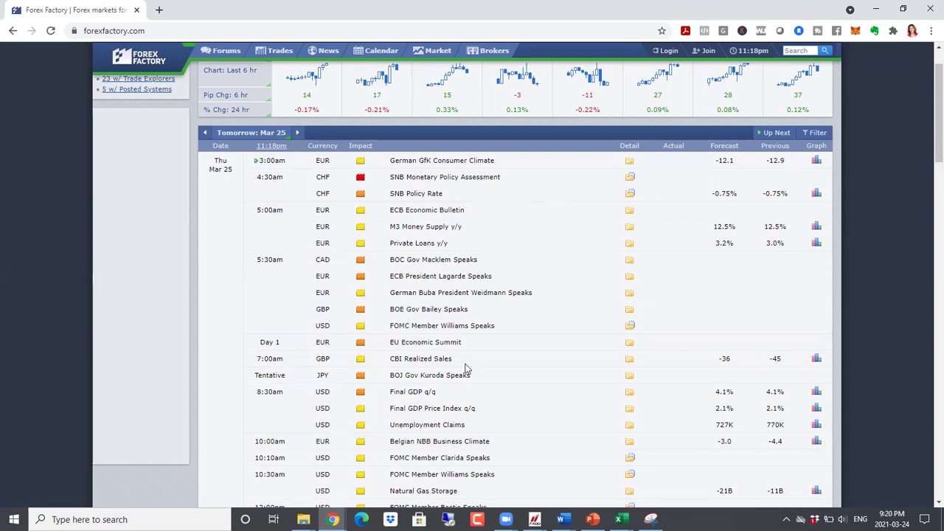
{"action": "scroll", "coordinate": [465, 369], "scroll_direction": "down", "scroll_amount": 1}
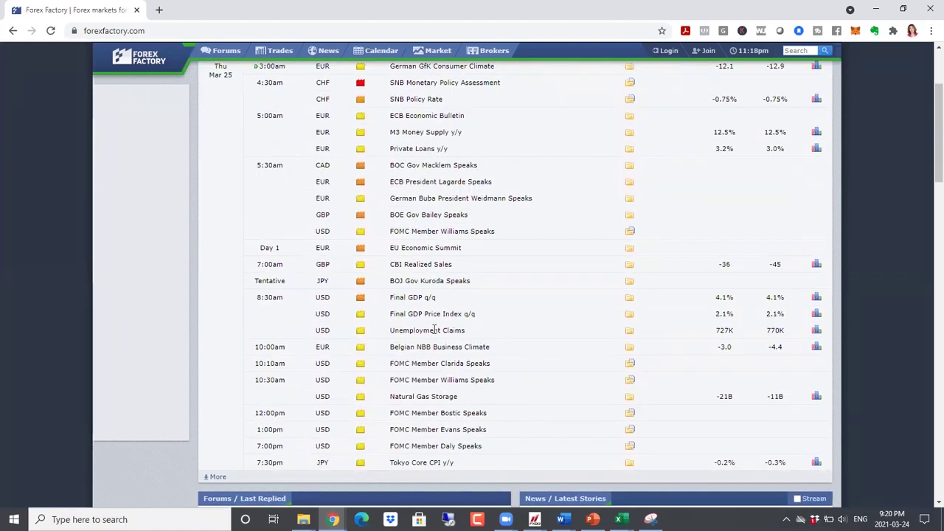
{"action": "scroll", "coordinate": [491, 346], "scroll_direction": "down", "scroll_amount": 1}
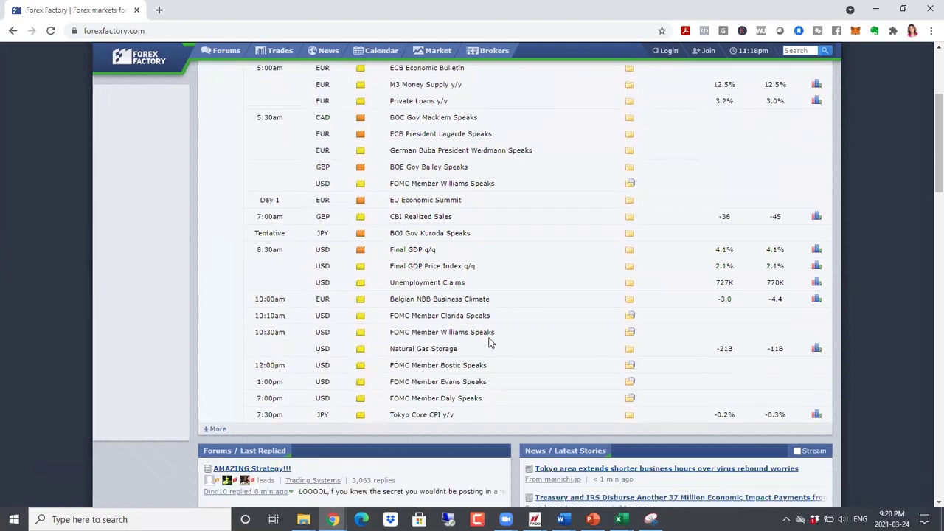
{"action": "scroll", "coordinate": [536, 194], "scroll_direction": "up", "scroll_amount": 1}
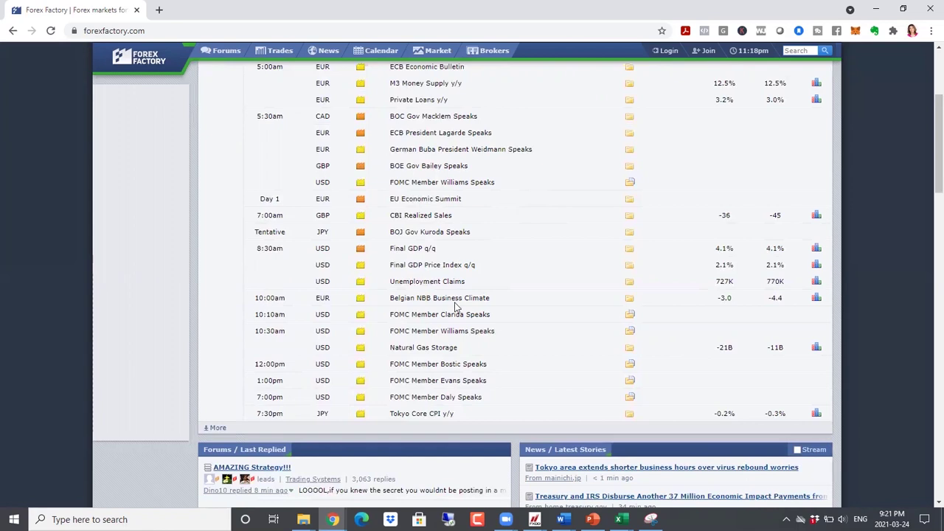
{"action": "scroll", "coordinate": [456, 306], "scroll_direction": "up", "scroll_amount": 1}
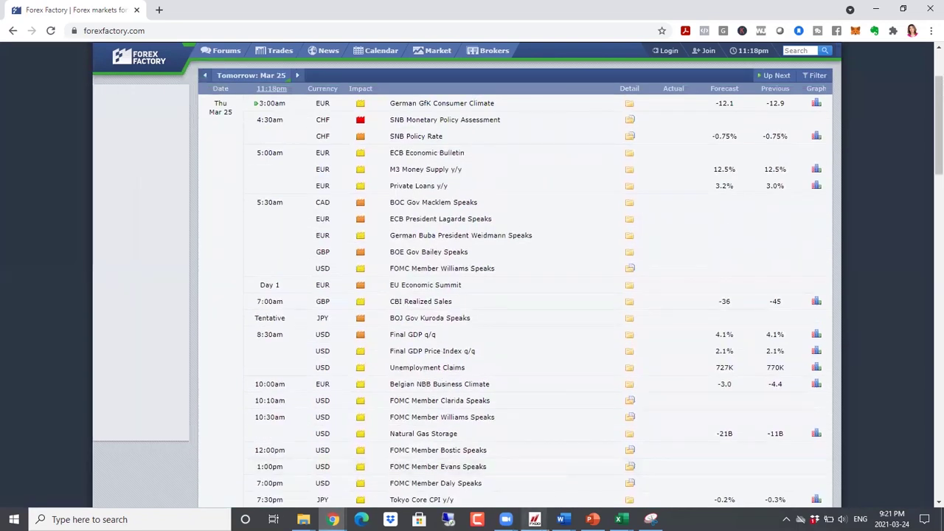
Move the EURUSD daily top level from 1.19894 down to about 1.1762
{"action": "mouse_move", "coordinate": [534, 520]}
{"action": "left_click", "coordinate": [482, 466]}
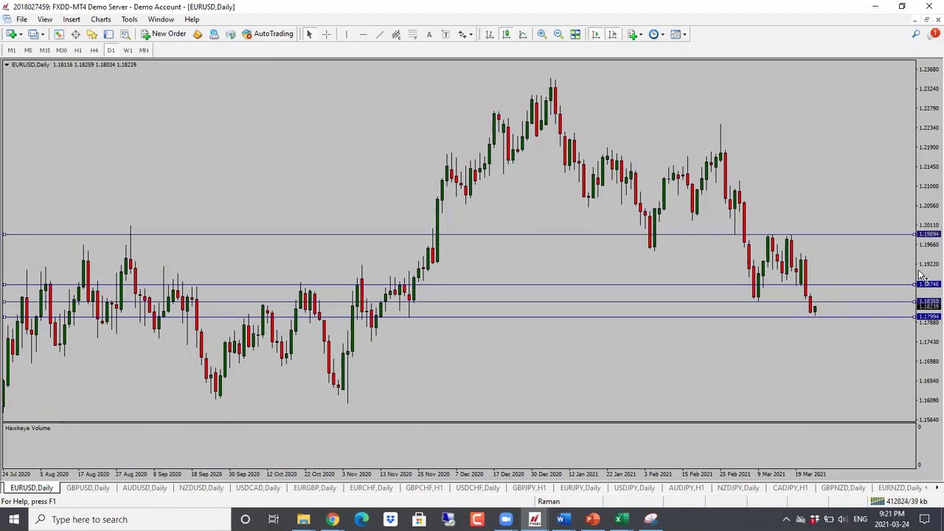
{"action": "left_click_drag", "start_coordinate": [899, 240], "coordinate": [894, 338]}
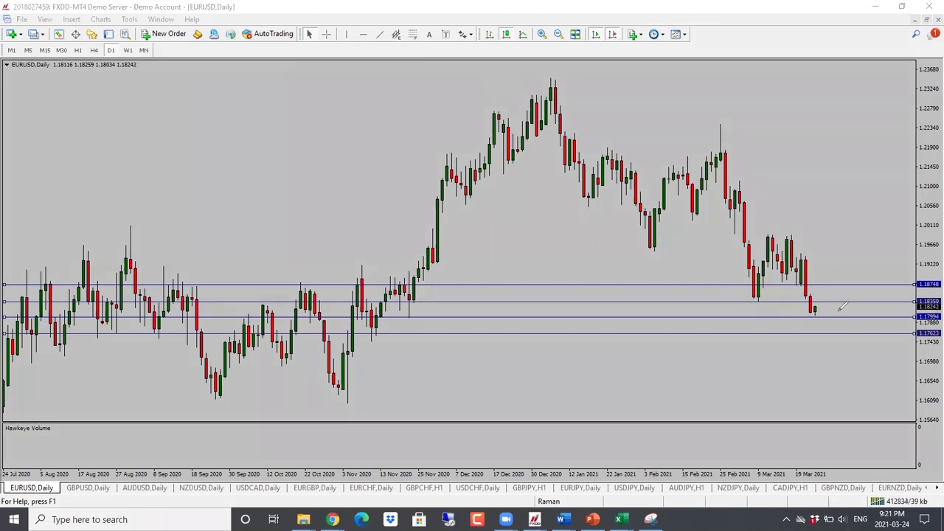
Sketch a projected move and a red November-candle level, then clear them
{"action": "left_click_drag", "start_coordinate": [817, 309], "coordinate": [831, 332]}
{"action": "left_click_drag", "start_coordinate": [402, 301], "coordinate": [808, 301]}
{"action": "key", "text": "Escape"}
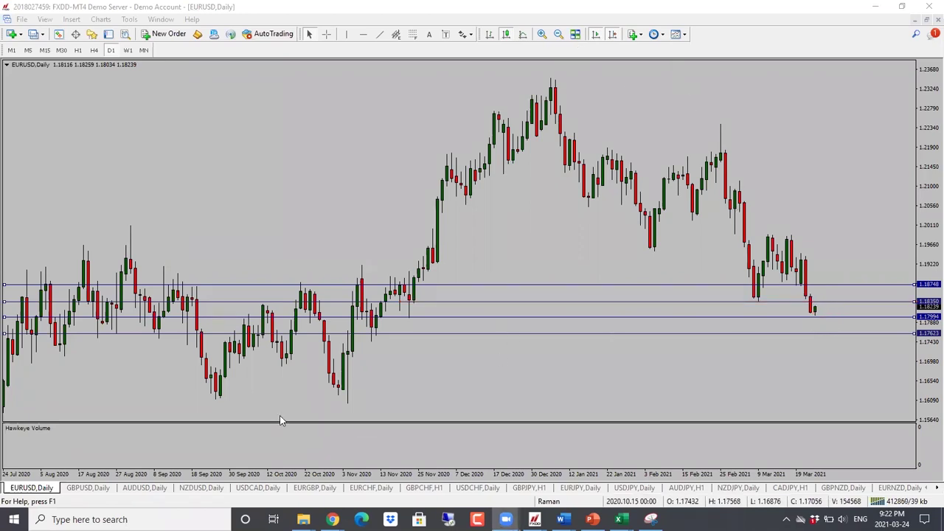
On GBPUSD daily, move 1.42397 down to about 1.3608 and 1.37969 to 1.37337
{"action": "left_click", "coordinate": [101, 488]}
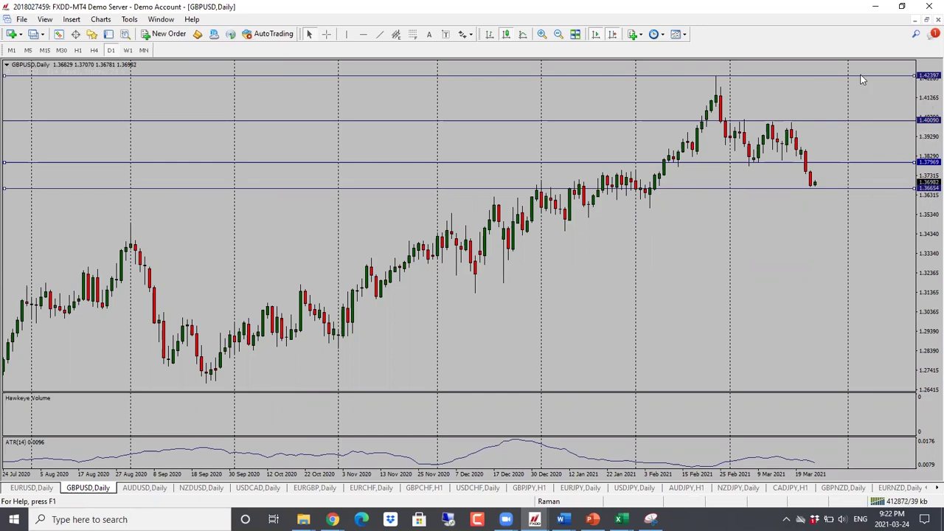
{"action": "left_click_drag", "start_coordinate": [863, 79], "coordinate": [893, 201]}
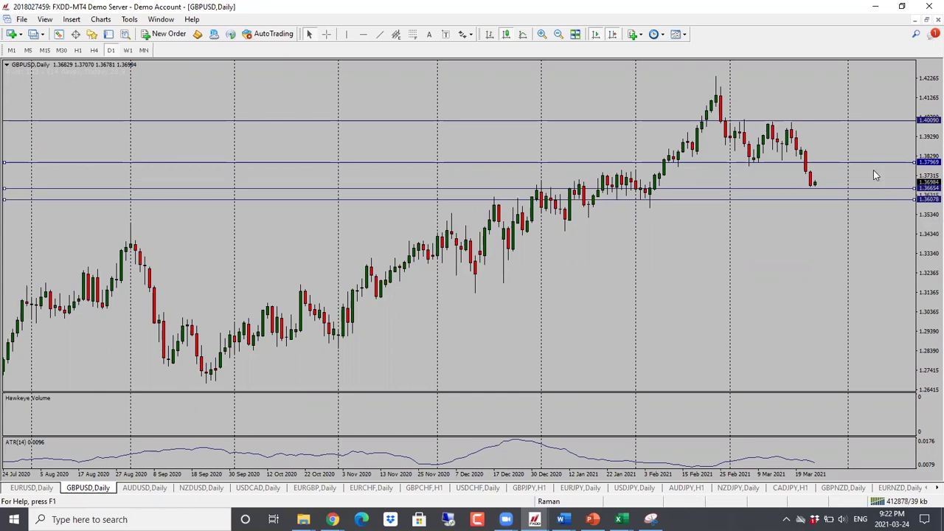
{"action": "left_click_drag", "start_coordinate": [870, 162], "coordinate": [874, 179]}
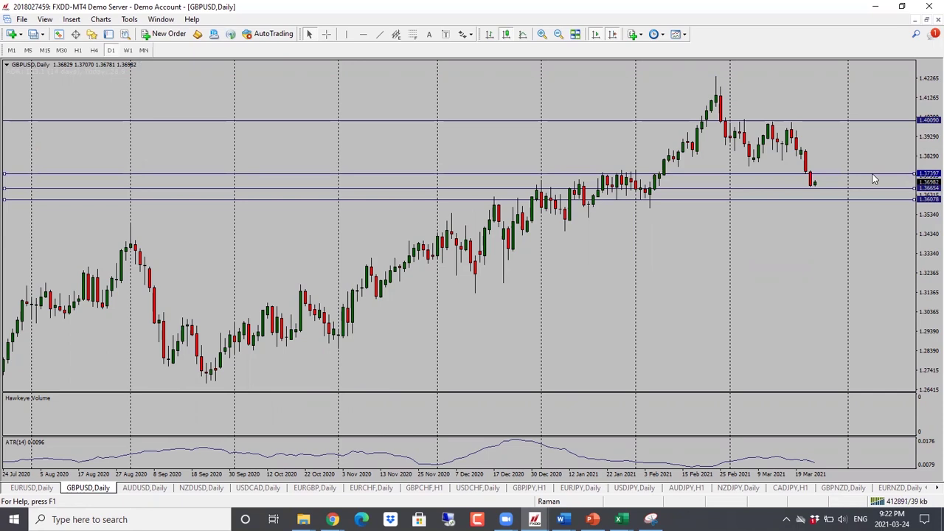
{"action": "left_click_drag", "start_coordinate": [874, 178], "coordinate": [874, 180]}
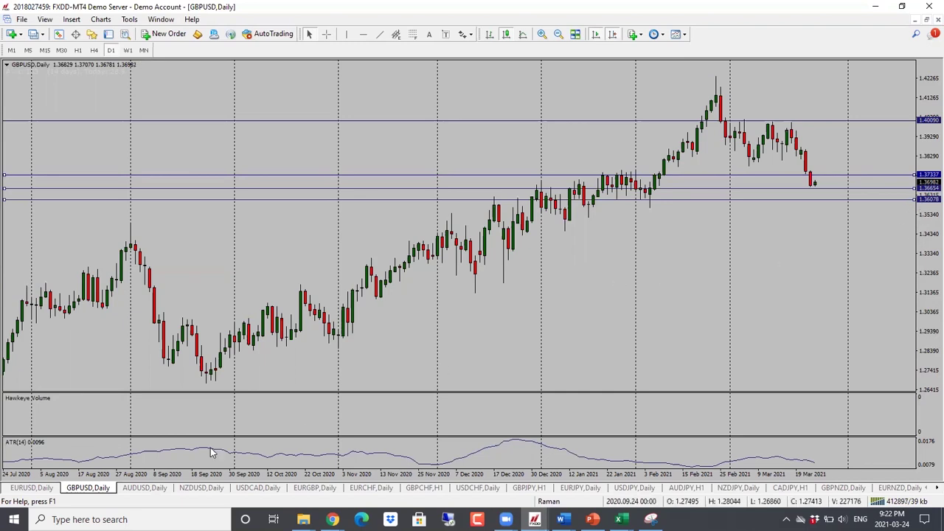
On AUDUSD daily, set the lowest level to about 0.7578 and move 0.76665 to 0.7518
{"action": "left_click", "coordinate": [161, 489]}
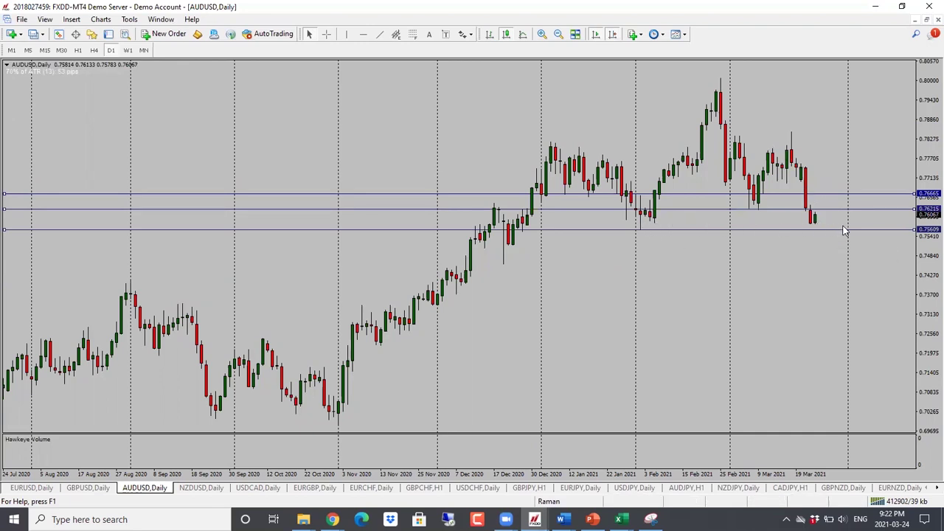
{"action": "left_click_drag", "start_coordinate": [845, 228], "coordinate": [845, 226]}
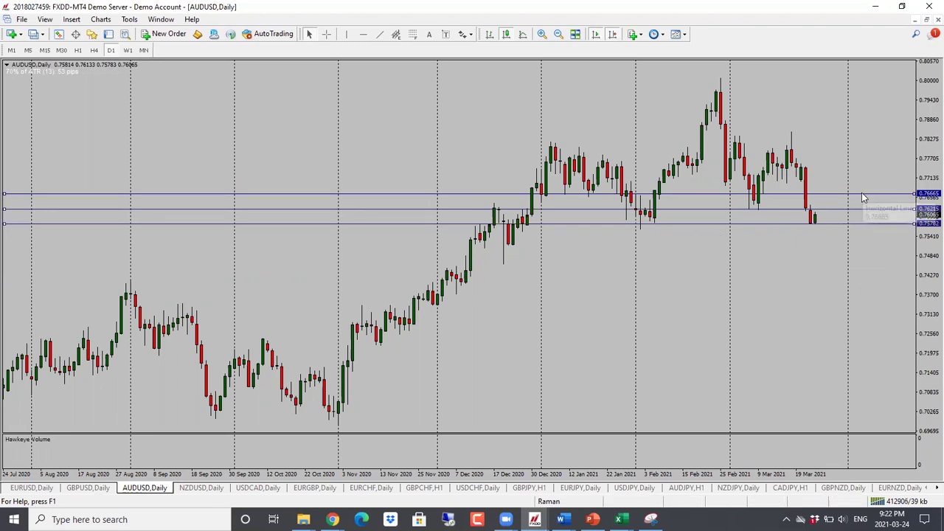
{"action": "left_click_drag", "start_coordinate": [862, 194], "coordinate": [877, 249]}
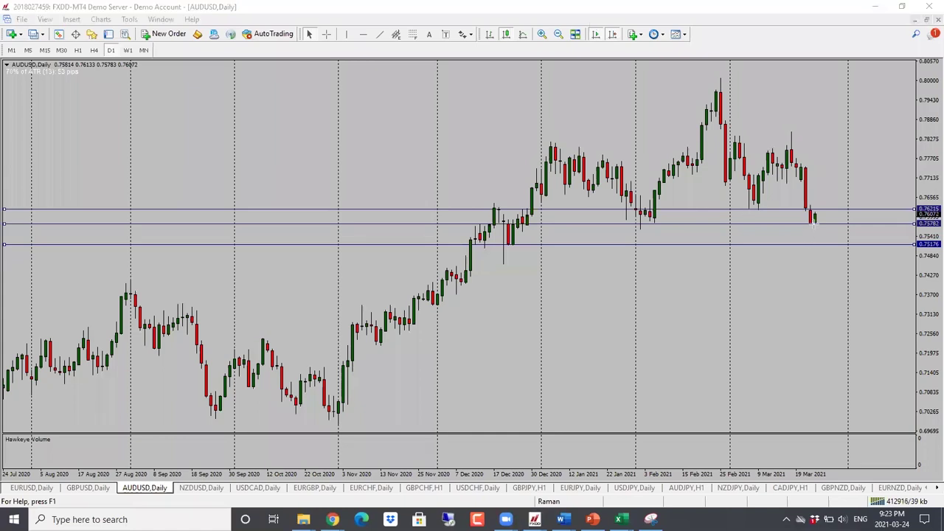
Sketch a projected drop and red support and resistance lines, then remove them
{"action": "left_click_drag", "start_coordinate": [820, 210], "coordinate": [831, 246]}
{"action": "left_click_drag", "start_coordinate": [750, 209], "coordinate": [902, 210]}
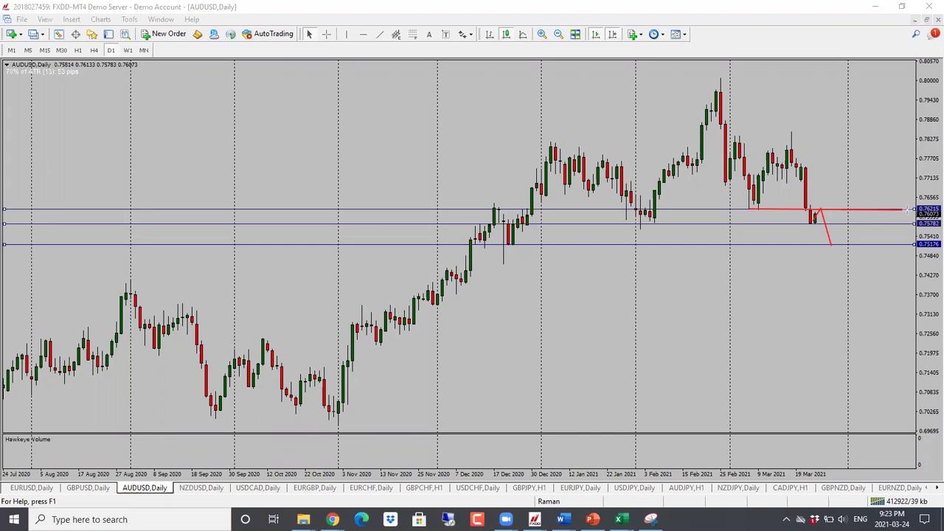
{"action": "left_click_drag", "start_coordinate": [906, 210], "coordinate": [909, 210]}
{"action": "left_click_drag", "start_coordinate": [730, 139], "coordinate": [912, 140]}
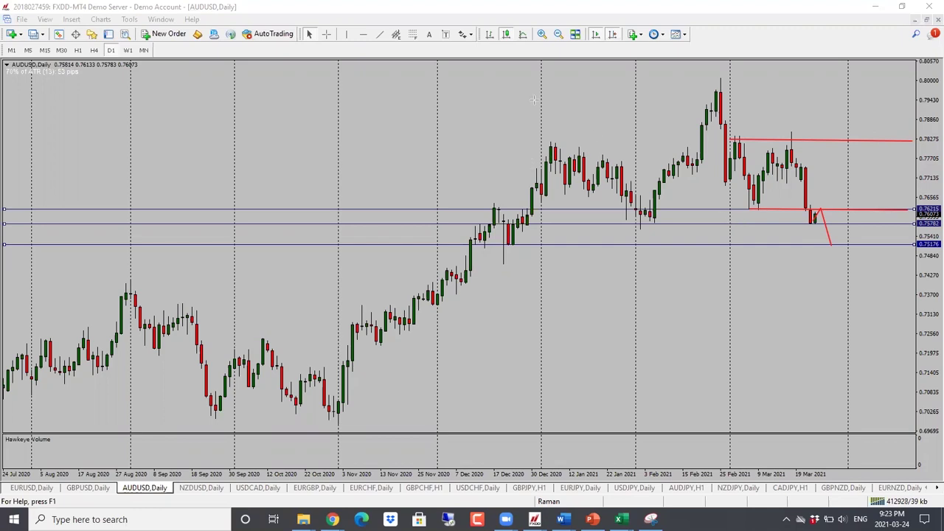
{"action": "key", "text": "BackSpace"}
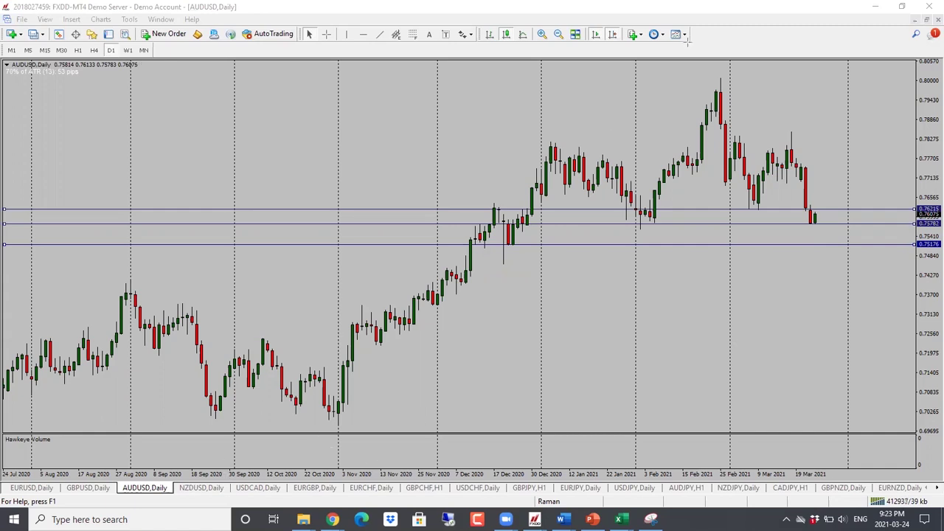
On NZDUSD daily, sketch red lines at 0.7000 and above recent candles plus a projected drop, then clear them
{"action": "left_click", "coordinate": [201, 488]}
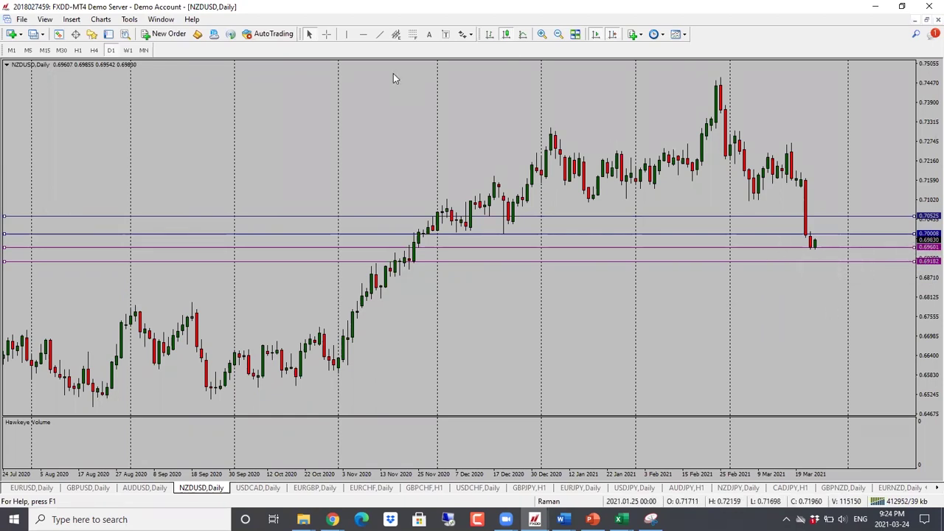
{"action": "mouse_move", "coordinate": [418, 234]}
{"action": "left_mouse_down"}
{"action": "mouse_move", "coordinate": [536, 216]}
{"action": "mouse_move", "coordinate": [807, 214]}
{"action": "mouse_move", "coordinate": [916, 234]}
{"action": "left_mouse_up"}
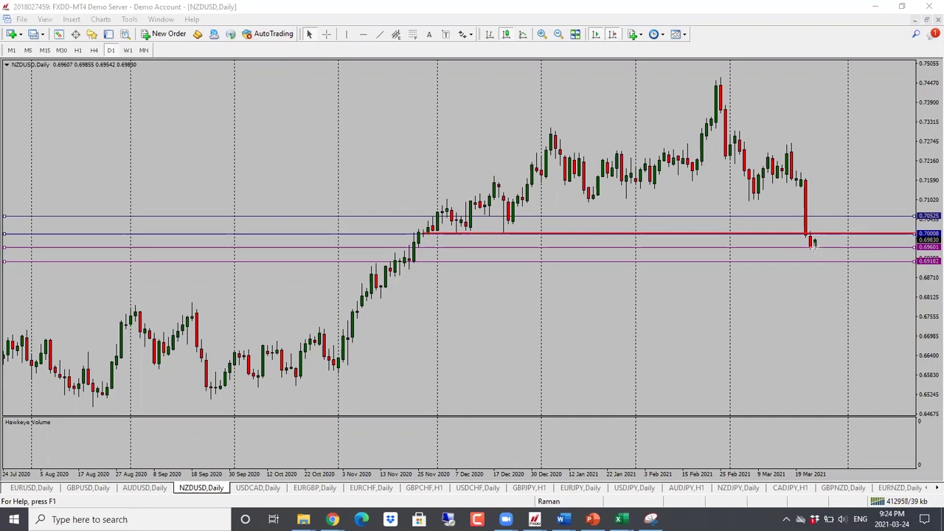
{"action": "left_click_drag", "start_coordinate": [820, 233], "coordinate": [833, 268]}
{"action": "left_click_drag", "start_coordinate": [795, 177], "coordinate": [918, 180]}
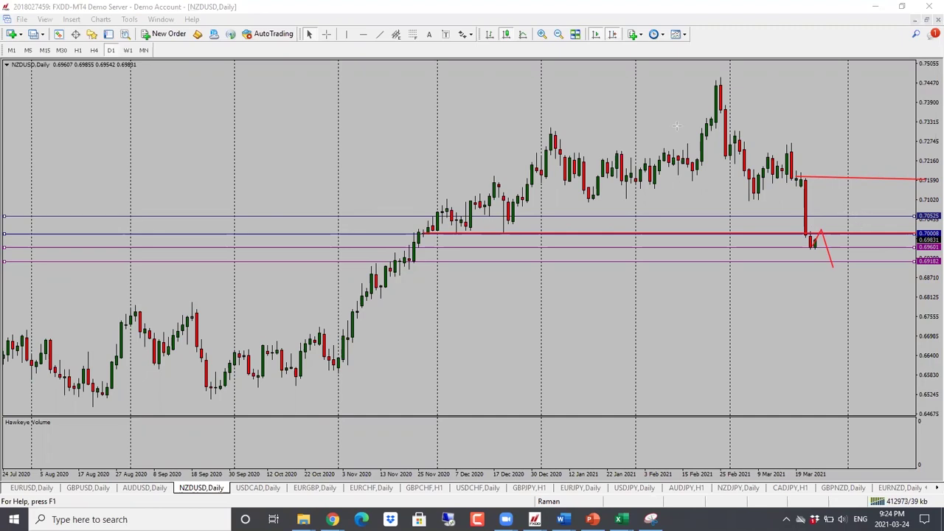
{"action": "key", "text": "Escape"}
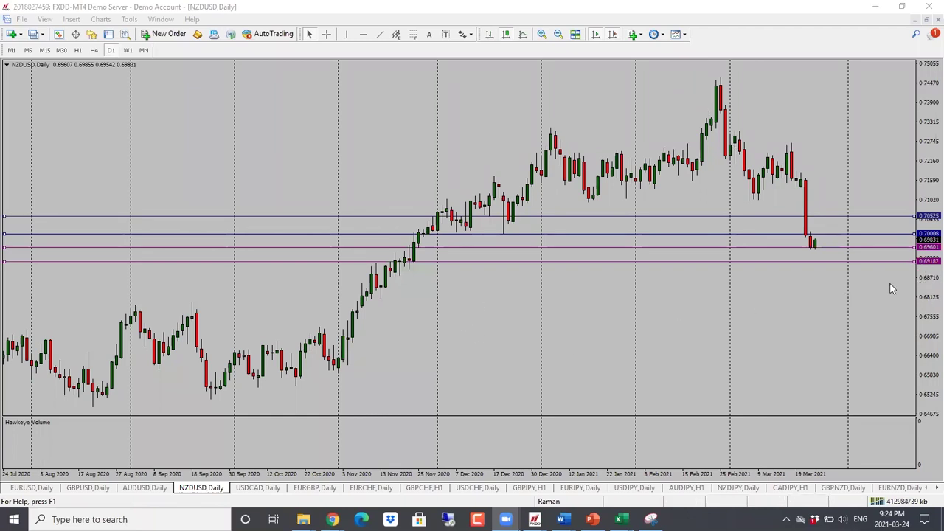
On USDCAD daily, sketch and erase a red 1.2597 projection, then lower the supports to 1.25420 and 1.25079
{"action": "left_click", "coordinate": [261, 490]}
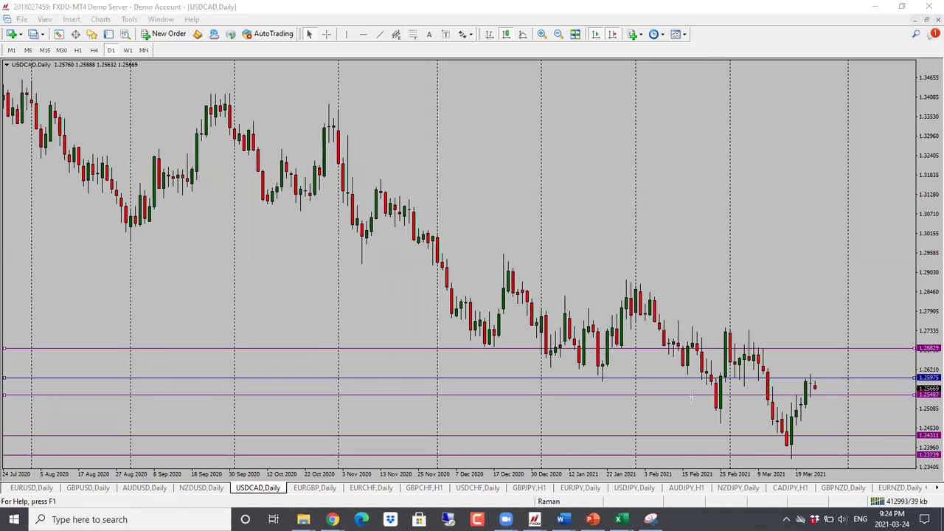
{"action": "left_click_drag", "start_coordinate": [601, 374], "coordinate": [919, 376]}
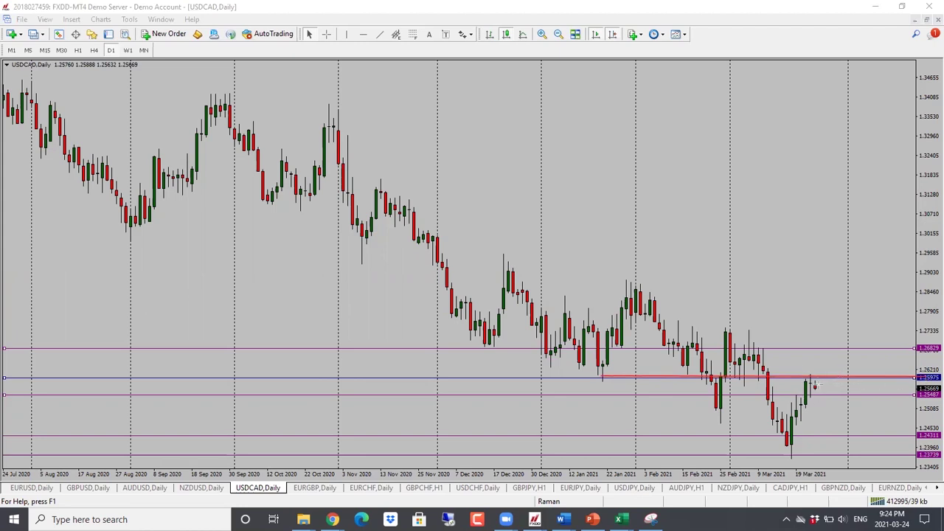
{"action": "left_click_drag", "start_coordinate": [816, 378], "coordinate": [827, 410]}
{"action": "key", "text": "BackSpace"}
{"action": "key", "text": "BackSpace"}
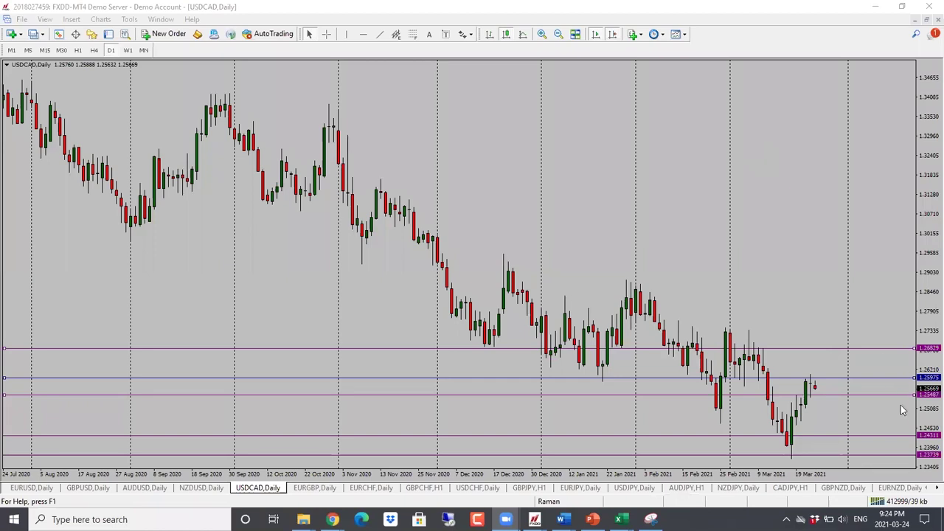
{"action": "left_click_drag", "start_coordinate": [900, 395], "coordinate": [899, 401]}
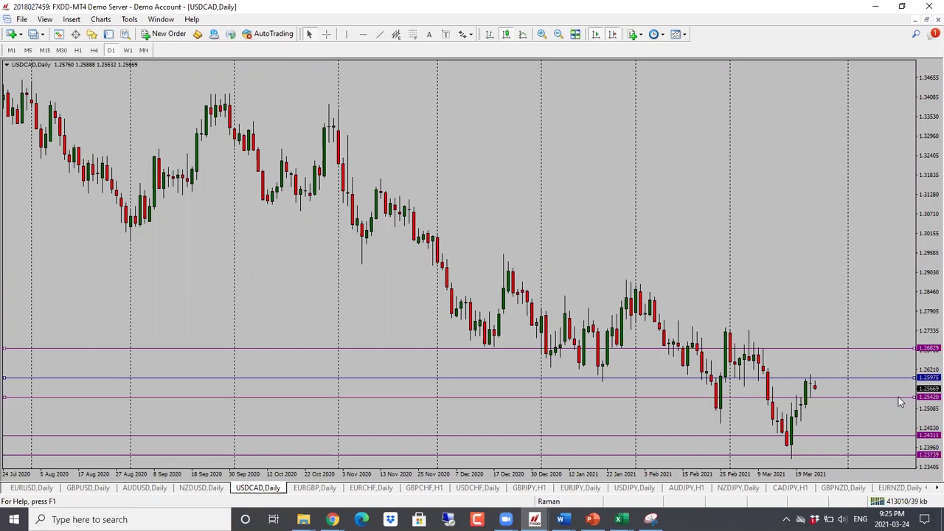
{"action": "left_click_drag", "start_coordinate": [881, 348], "coordinate": [876, 409]}
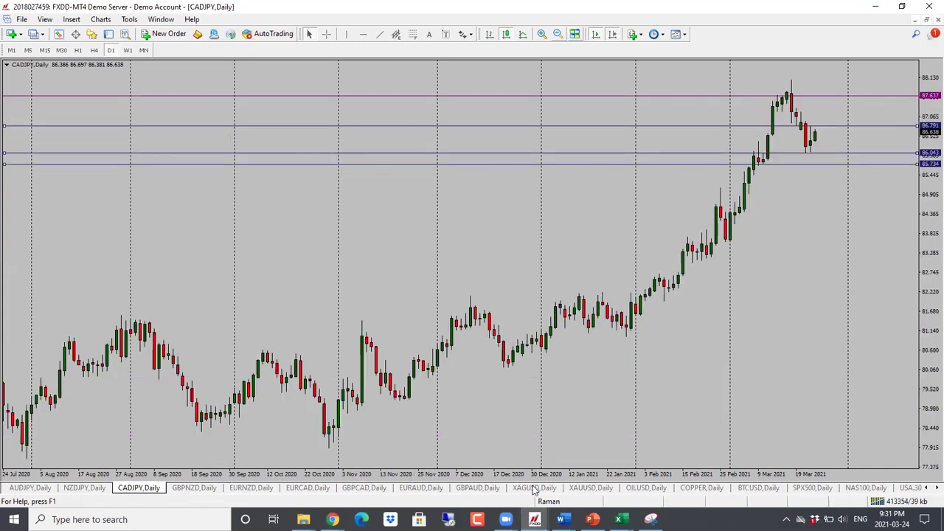
On XAGUSD, sketch red lines at 24.86, 25.35 and 26.57 with a projected drop, erase them, then show XAUUSD
{"action": "left_click", "coordinate": [533, 489]}
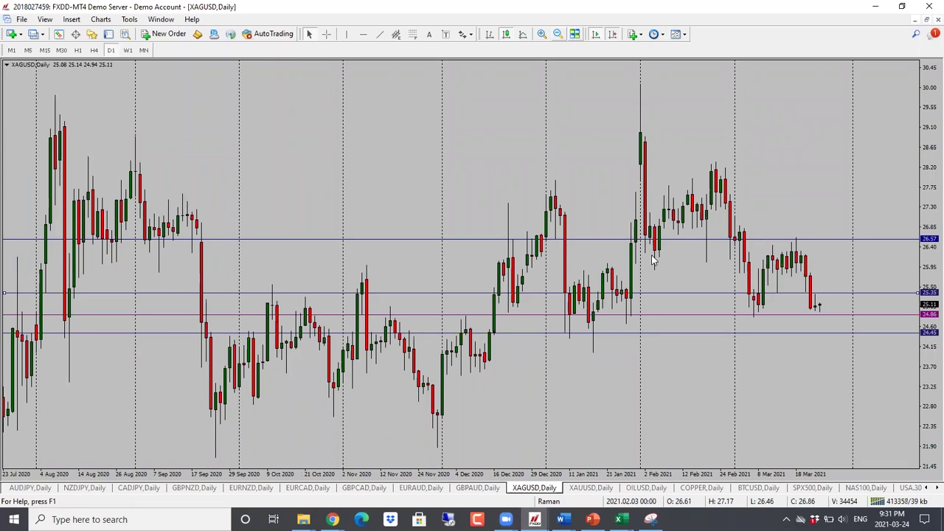
{"action": "left_click", "coordinate": [430, 31]}
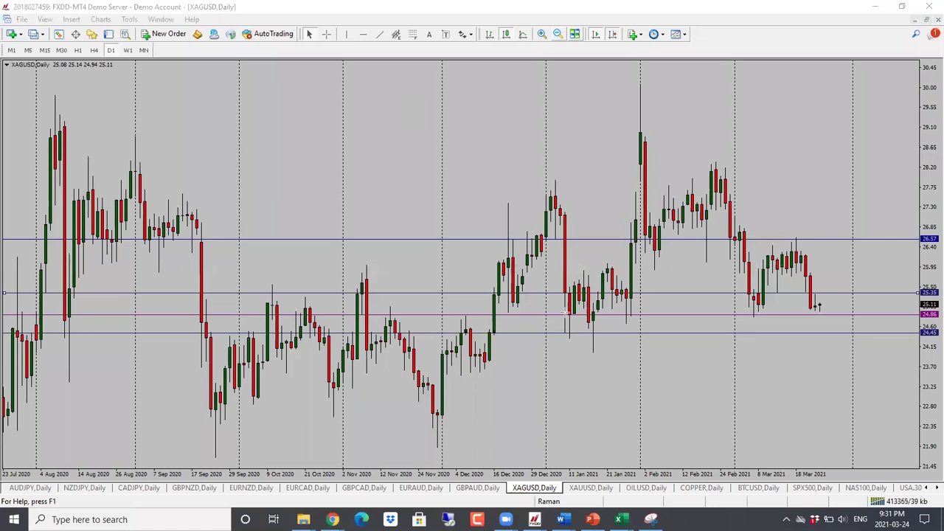
{"action": "left_click_drag", "start_coordinate": [572, 312], "coordinate": [915, 316]}
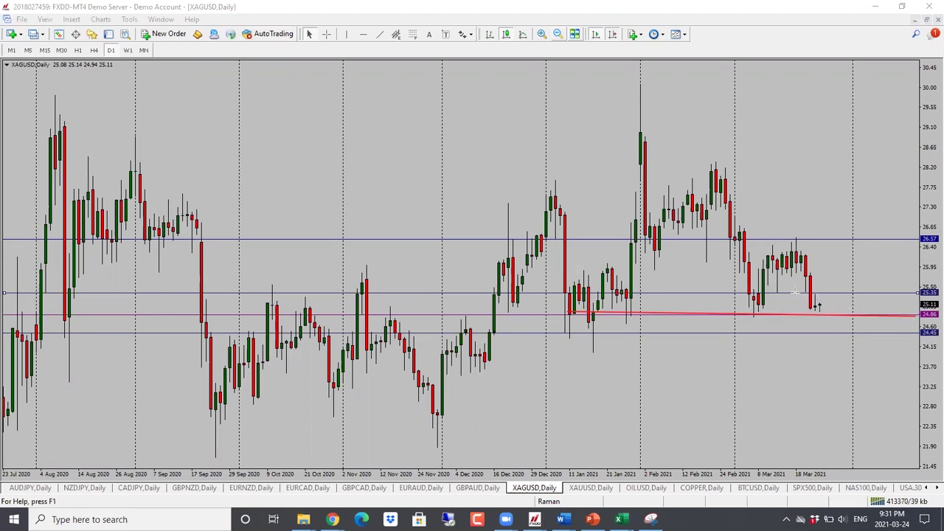
{"action": "left_click_drag", "start_coordinate": [792, 293], "coordinate": [916, 293]}
{"action": "left_click_drag", "start_coordinate": [821, 294], "coordinate": [836, 343]}
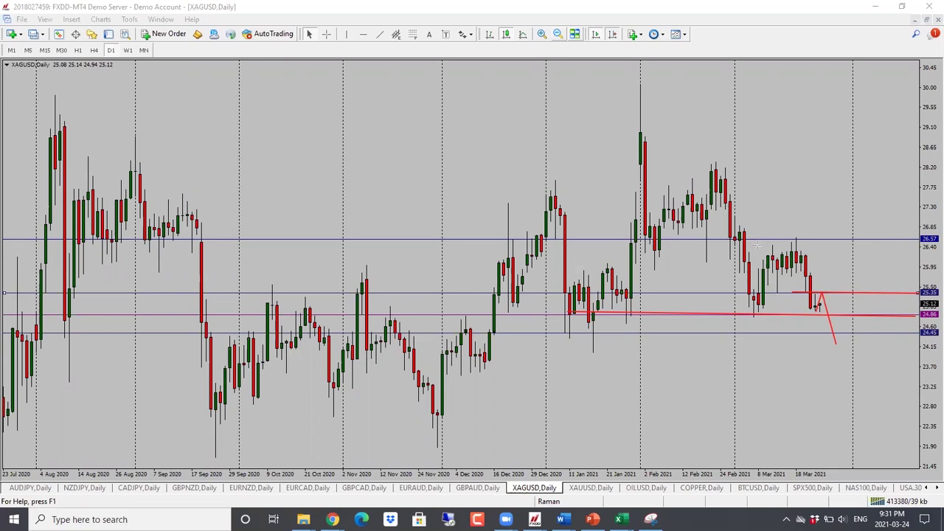
{"action": "mouse_move", "coordinate": [744, 239]}
{"action": "left_mouse_down"}
{"action": "mouse_move", "coordinate": [859, 221]}
{"action": "mouse_move", "coordinate": [860, 241]}
{"action": "left_mouse_up"}
{"action": "key", "text": "BackSpace"}
{"action": "key", "text": "BackSpace"}
{"action": "key", "text": "BackSpace"}
{"action": "key", "text": "BackSpace"}
{"action": "key", "text": "BackSpace"}
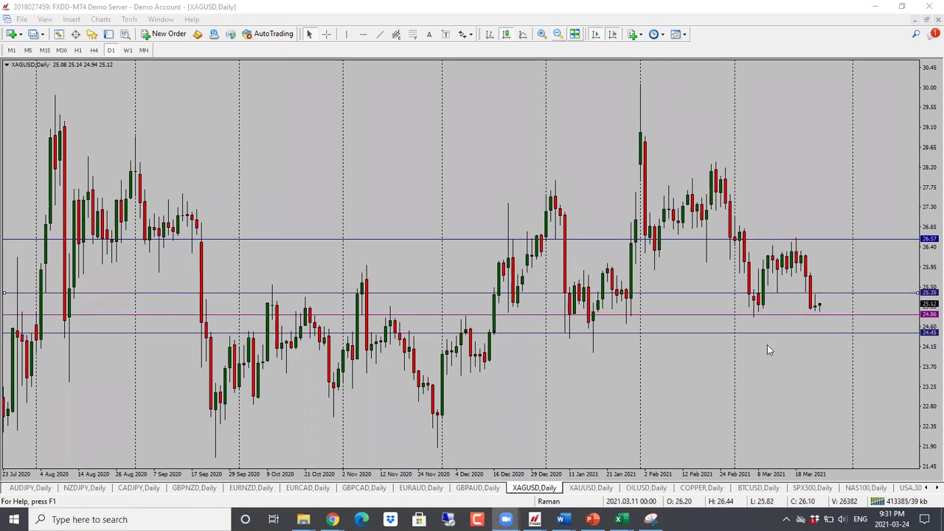
{"action": "left_click", "coordinate": [590, 488]}
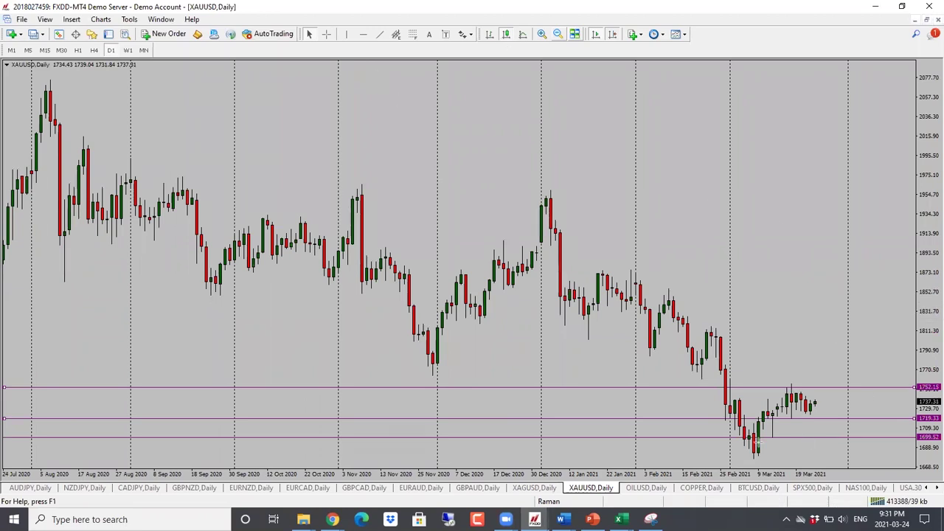
{"action": "left_click_drag", "start_coordinate": [745, 418], "coordinate": [884, 418]}
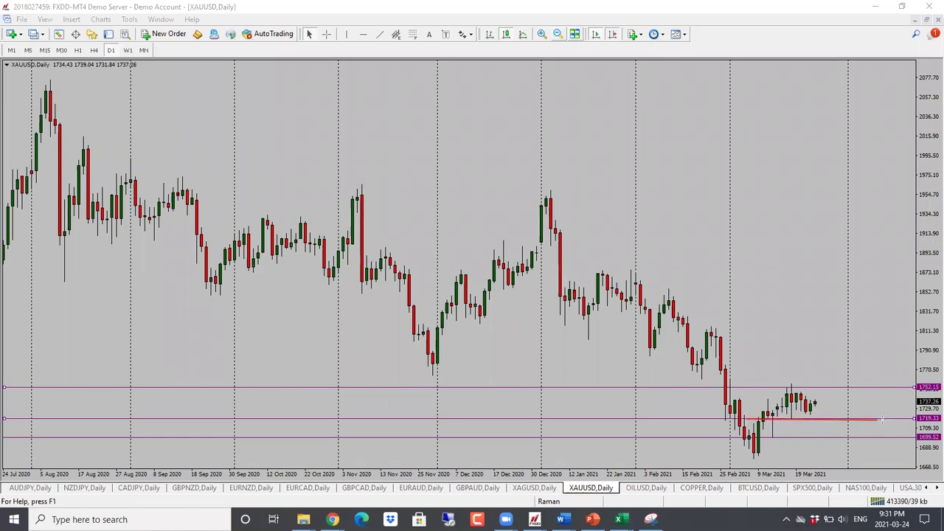
{"action": "left_click_drag", "start_coordinate": [738, 387], "coordinate": [914, 387]}
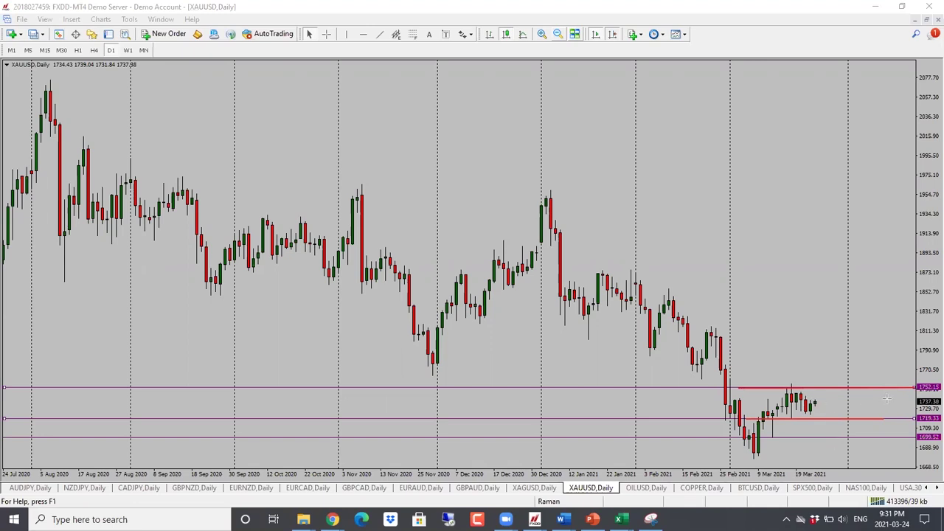
{"action": "key", "text": "BackSpace"}
{"action": "key", "text": "BackSpace"}
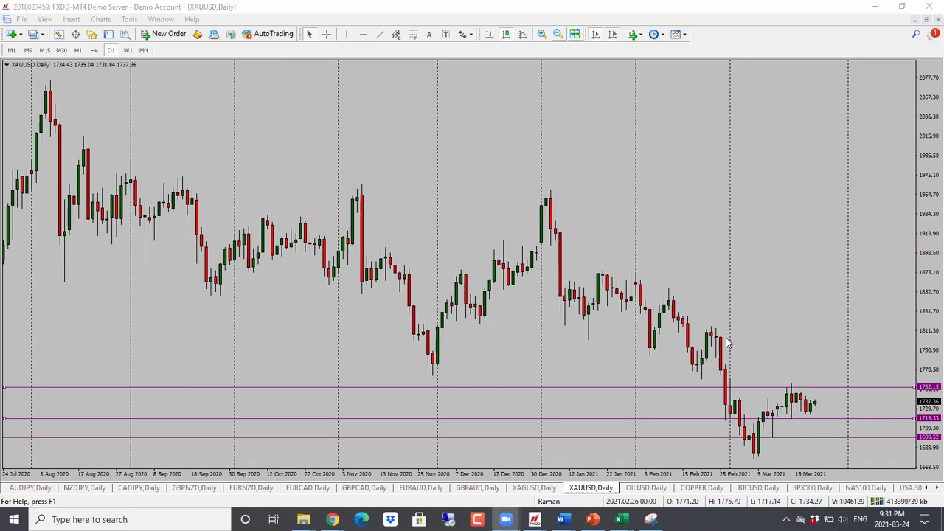
Raise the OILUSD 58.57 level to 61.80, then sketch and erase a rise toward it
{"action": "left_click", "coordinate": [646, 488]}
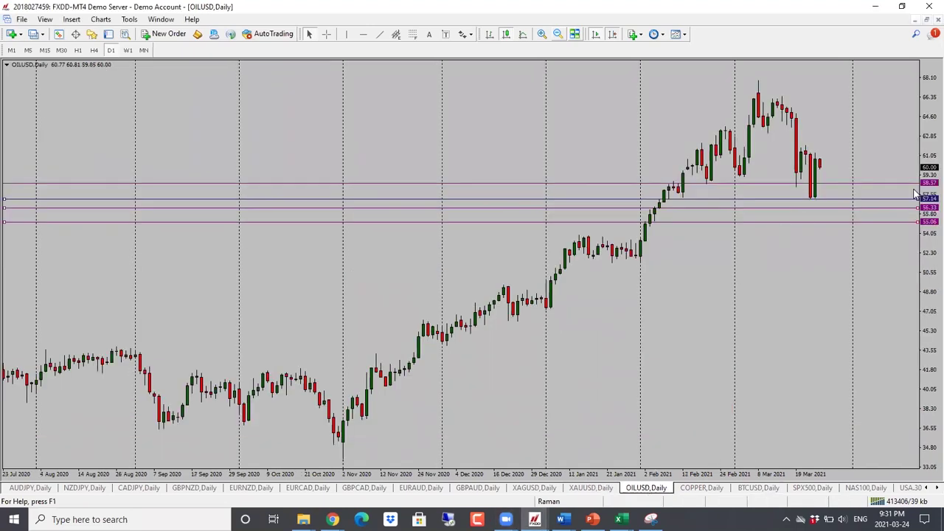
{"action": "left_click_drag", "start_coordinate": [911, 182], "coordinate": [908, 151]}
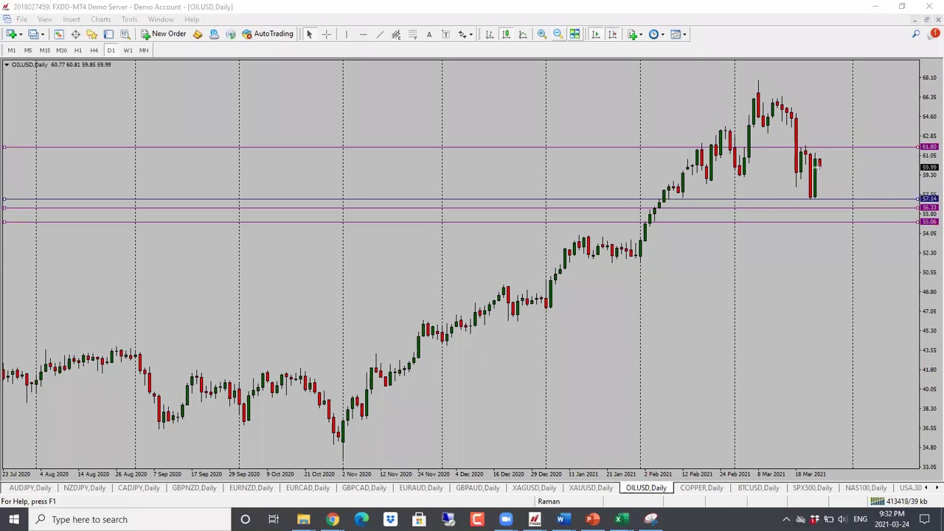
{"action": "mouse_move", "coordinate": [818, 165]}
{"action": "left_mouse_down"}
{"action": "mouse_move", "coordinate": [826, 146]}
{"action": "mouse_move", "coordinate": [843, 197]}
{"action": "left_mouse_up"}
{"action": "left_click_drag", "start_coordinate": [782, 148], "coordinate": [918, 146]}
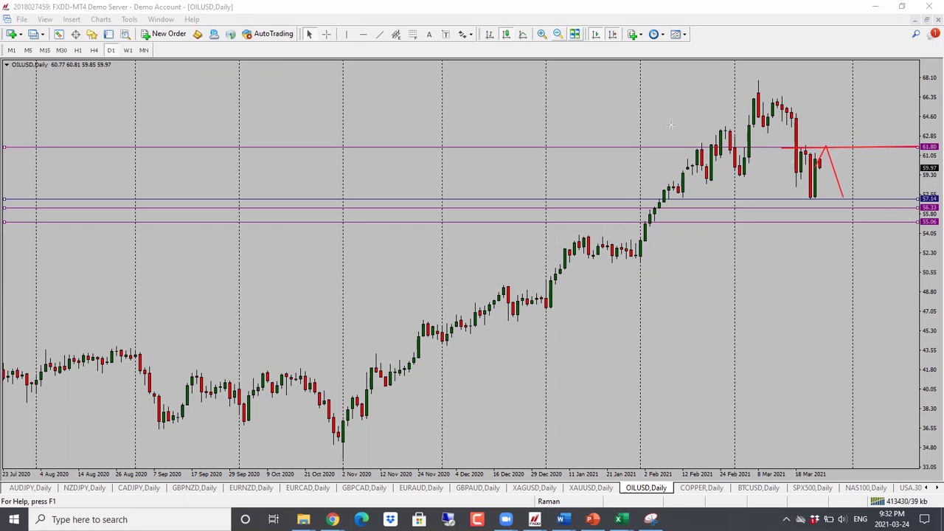
{"action": "key", "text": "BackSpace"}
{"action": "key", "text": "BackSpace"}
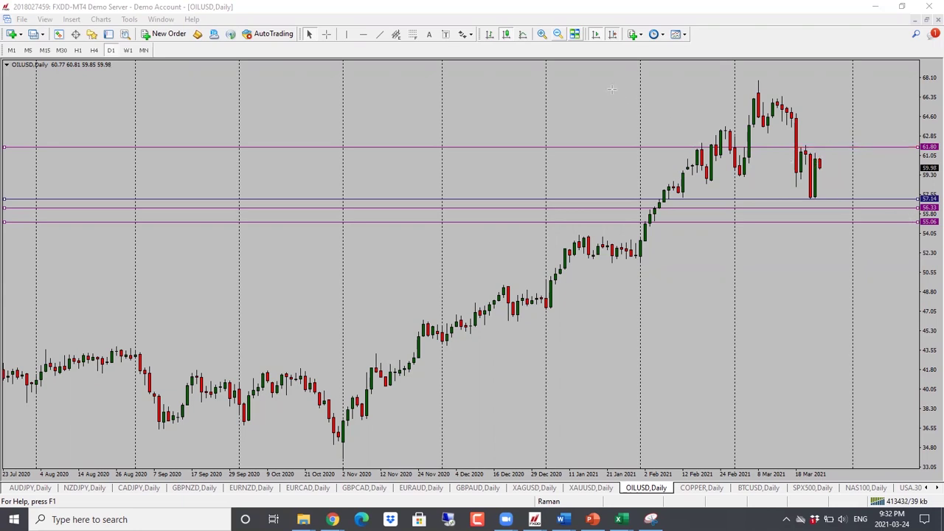
On COPPER daily, sketch red lines at the March highs, lows and near 3.955 with a projected drop, then delete them
{"action": "left_click", "coordinate": [707, 491]}
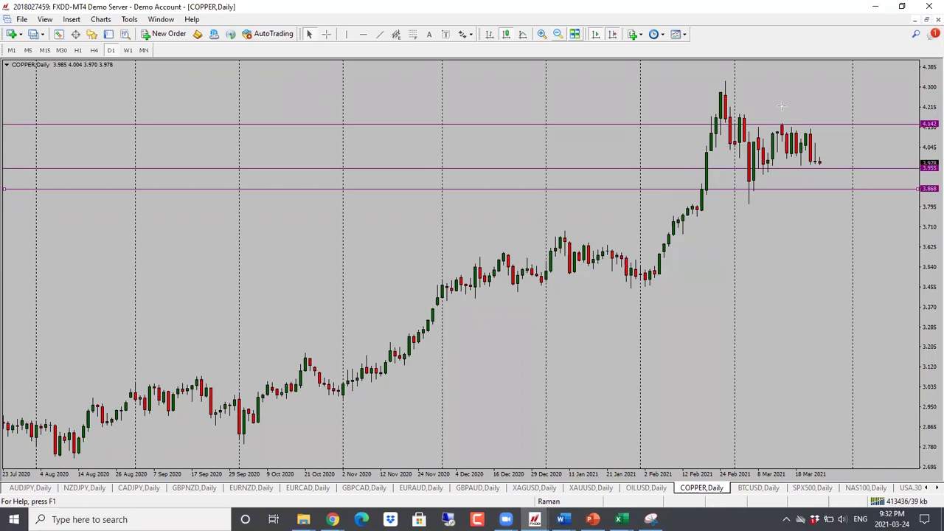
{"action": "left_click_drag", "start_coordinate": [743, 124], "coordinate": [916, 127]}
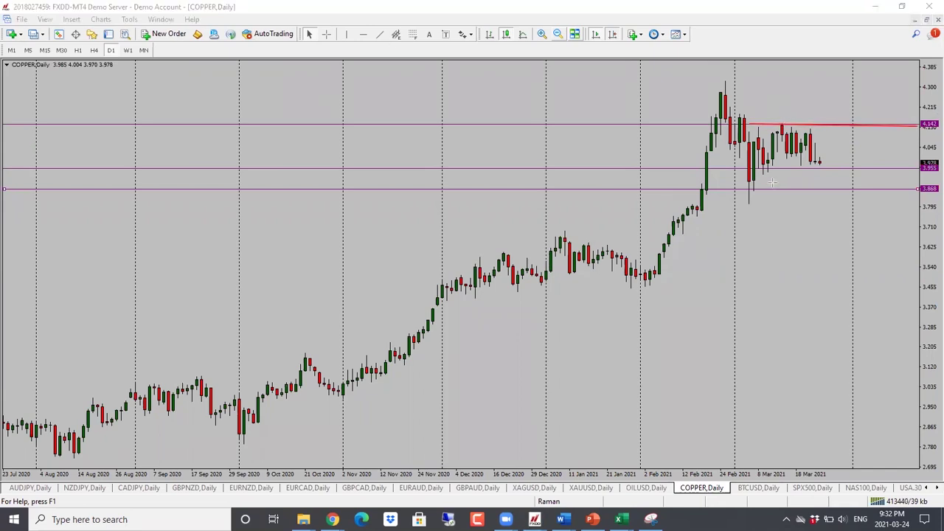
{"action": "left_click_drag", "start_coordinate": [753, 172], "coordinate": [889, 169]}
{"action": "left_click_drag", "start_coordinate": [820, 156], "coordinate": [834, 199]}
{"action": "left_click_drag", "start_coordinate": [754, 167], "coordinate": [914, 167]}
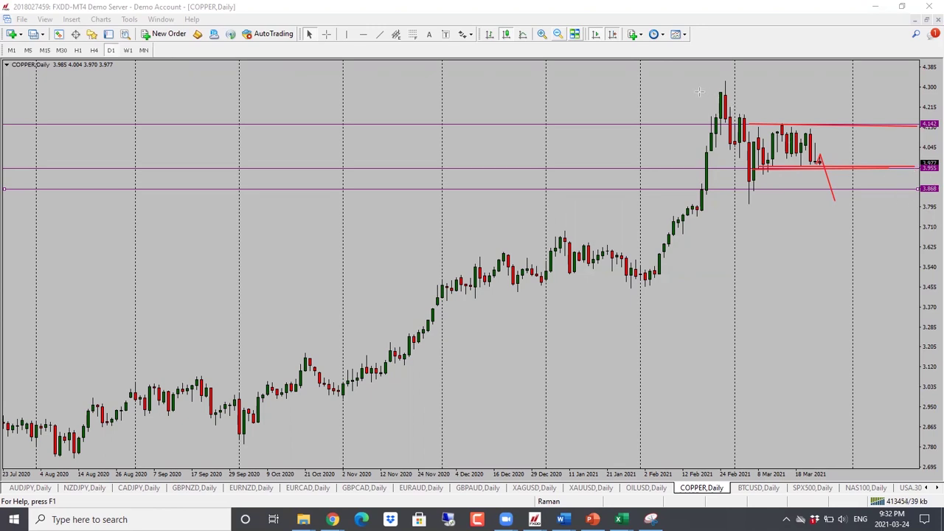
{"action": "key", "text": "Delete"}
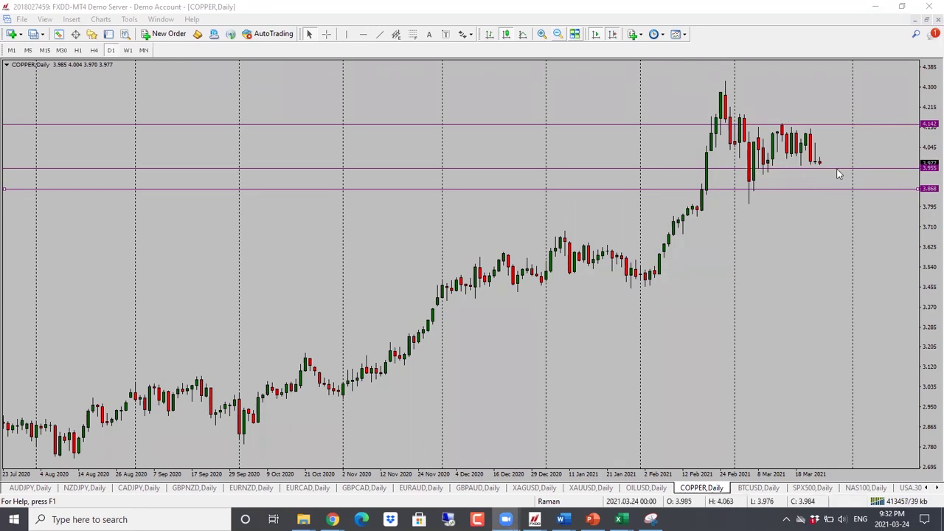
Raise BTCUSD's lowest support from about 44874 to 49309, then switch to the SPX500 daily chart
{"action": "left_click", "coordinate": [758, 488]}
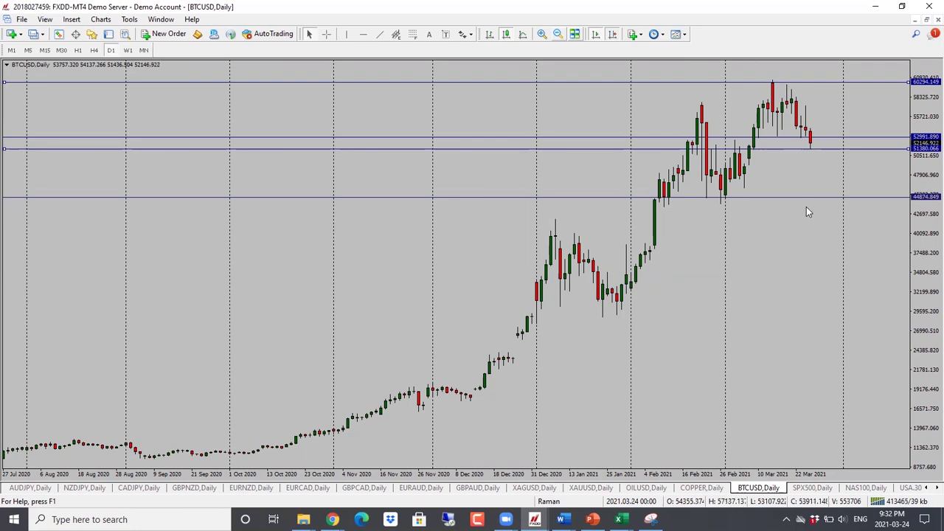
{"action": "left_click", "coordinate": [709, 491]}
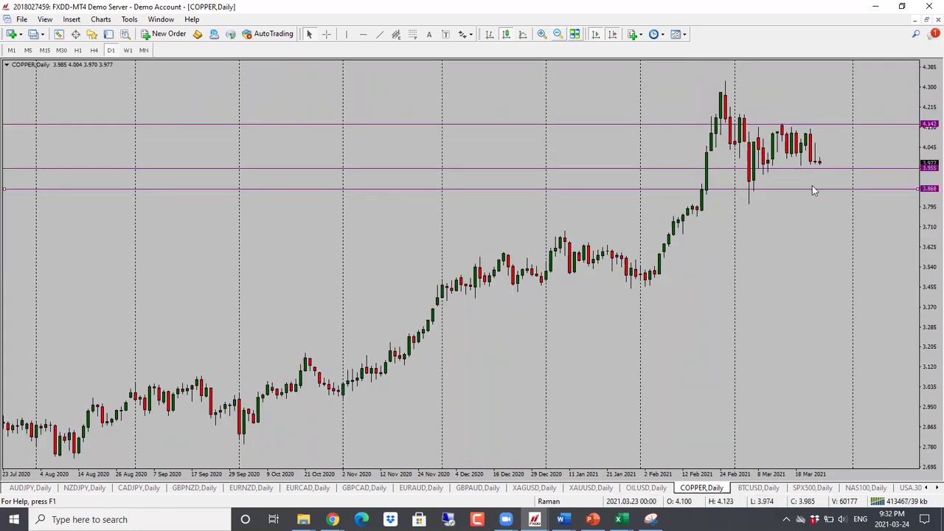
{"action": "left_click", "coordinate": [758, 488]}
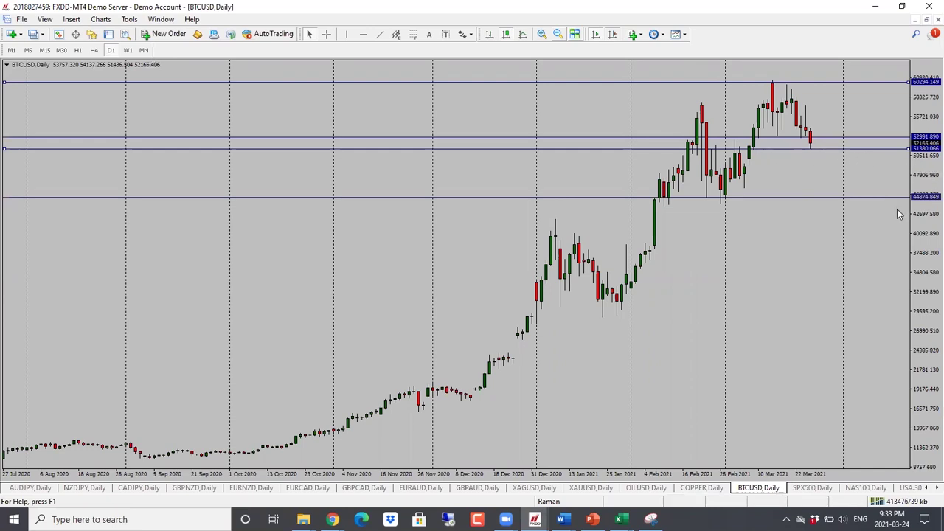
{"action": "left_click_drag", "start_coordinate": [885, 198], "coordinate": [882, 164]}
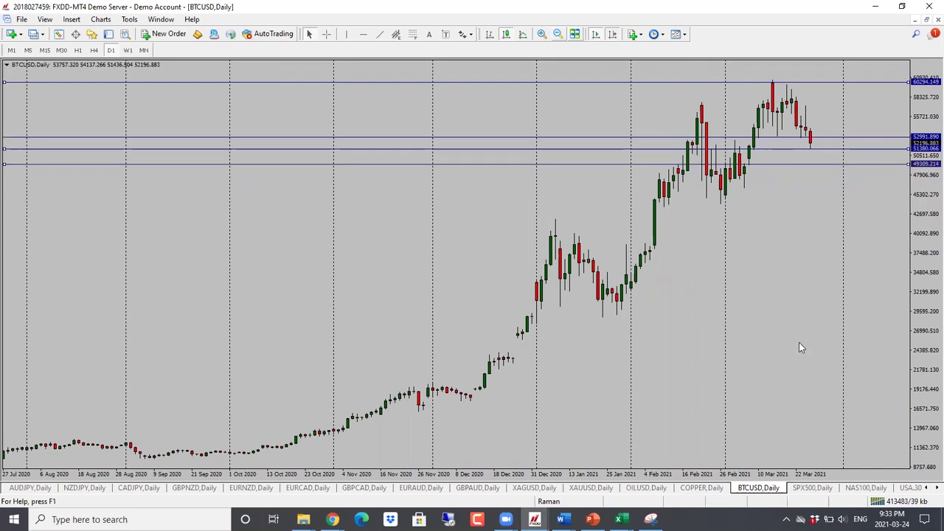
{"action": "left_click", "coordinate": [812, 488]}
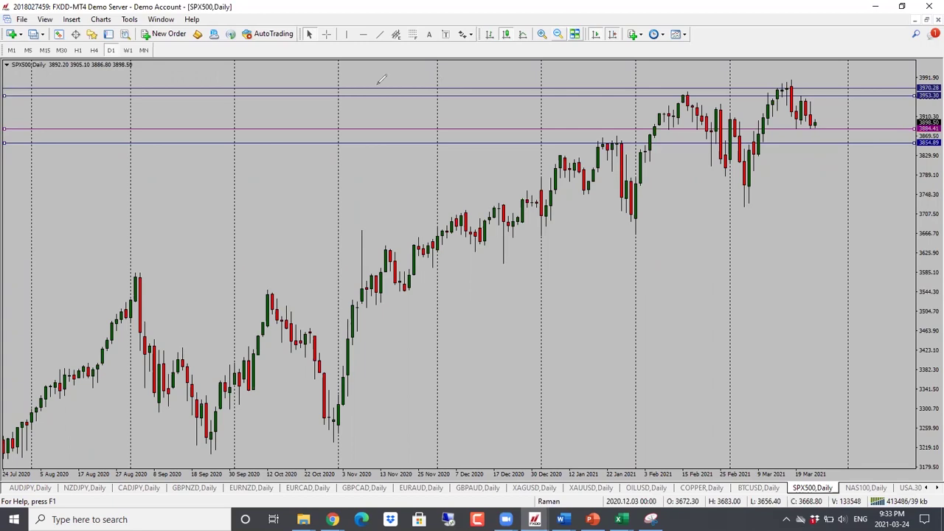
{"action": "key", "text": "ctrl+2"}
{"action": "left_click_drag", "start_coordinate": [758, 130], "coordinate": [883, 130]}
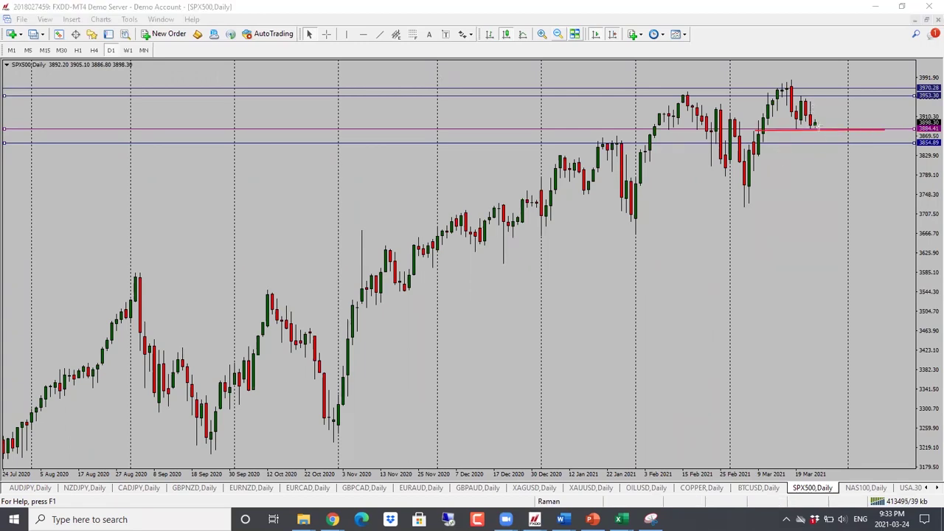
{"action": "left_click_drag", "start_coordinate": [765, 142], "coordinate": [901, 142]}
On the NAS100 daily chart, sketch red lines along the highs, pullback and lower support, then clear them
{"action": "left_click", "coordinate": [861, 486]}
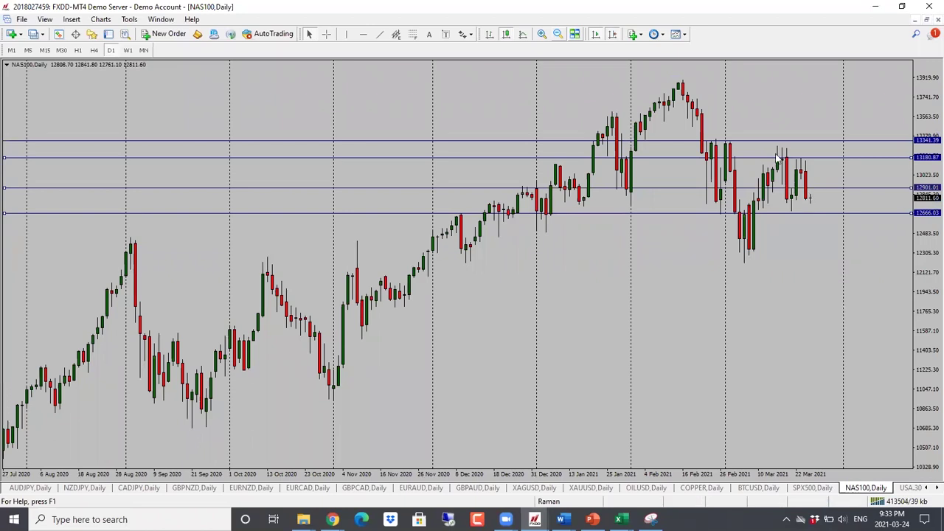
{"action": "left_click_drag", "start_coordinate": [759, 157], "coordinate": [873, 163]}
{"action": "left_click_drag", "start_coordinate": [806, 198], "coordinate": [824, 217]}
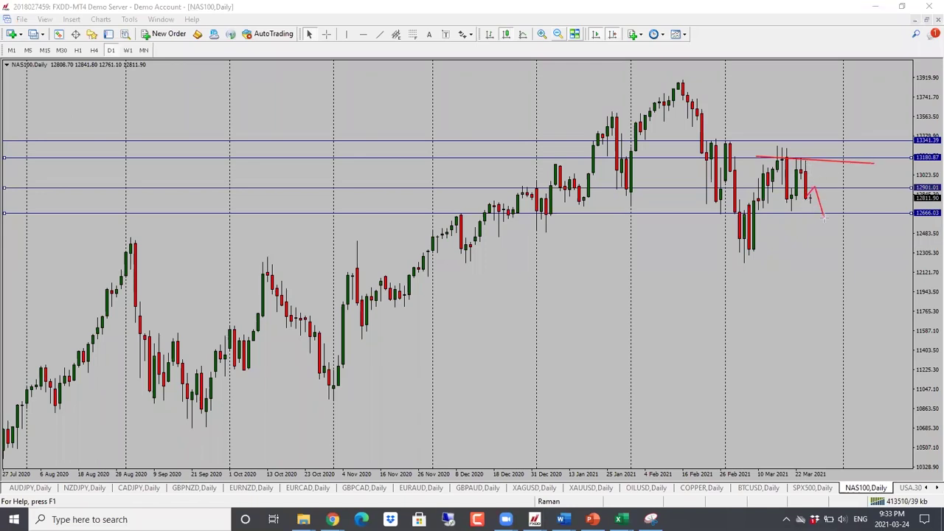
{"action": "left_click_drag", "start_coordinate": [763, 213], "coordinate": [913, 211]}
{"action": "key", "text": "e"}
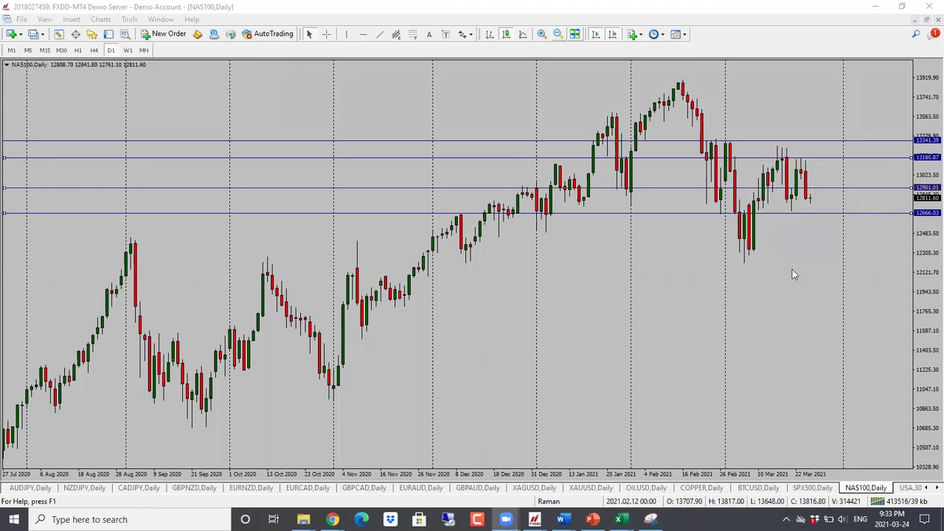
On the USA.30 daily chart, sketch and clear a downward projection, then lower the top blue level to about 31999
{"action": "left_click", "coordinate": [904, 487]}
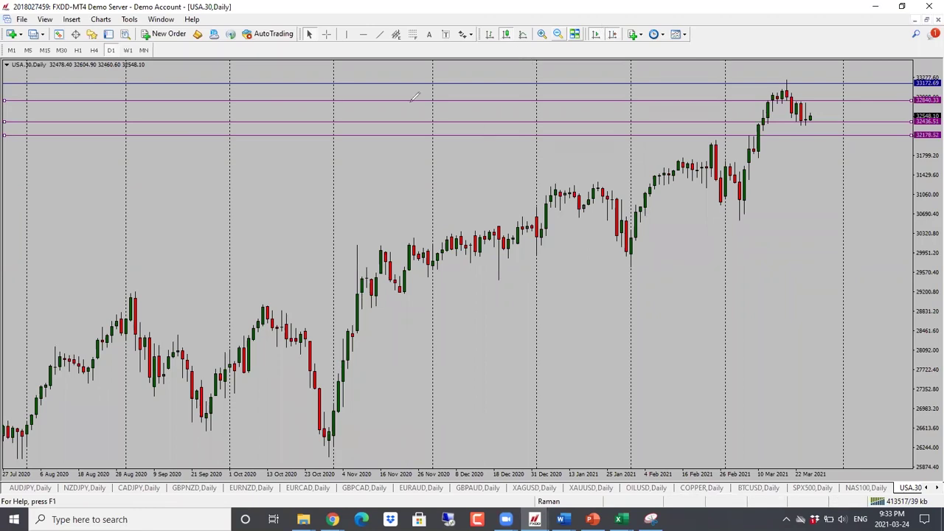
{"action": "left_click_drag", "start_coordinate": [745, 121], "coordinate": [892, 121]}
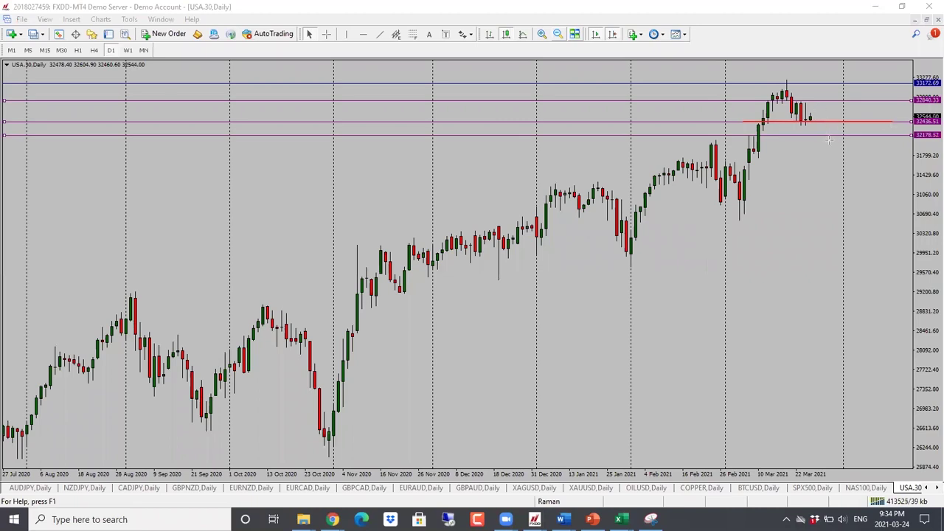
{"action": "left_click_drag", "start_coordinate": [809, 118], "coordinate": [818, 132]}
{"action": "key", "text": "Escape"}
{"action": "left_click", "coordinate": [896, 85]}
{"action": "left_click_drag", "start_coordinate": [896, 84], "coordinate": [897, 146]}
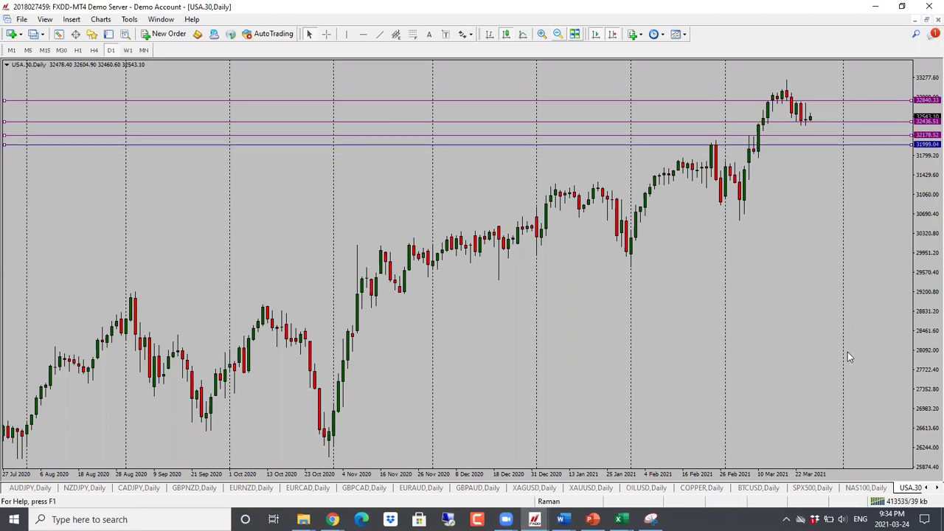
Scroll the chart tabs and switch to the GER.30 daily chart
{"action": "left_click", "coordinate": [935, 488]}
{"action": "left_click", "coordinate": [935, 488]}
{"action": "left_click", "coordinate": [935, 488]}
{"action": "left_click", "coordinate": [935, 489]}
{"action": "left_click", "coordinate": [935, 488]}
{"action": "left_click", "coordinate": [581, 488]}
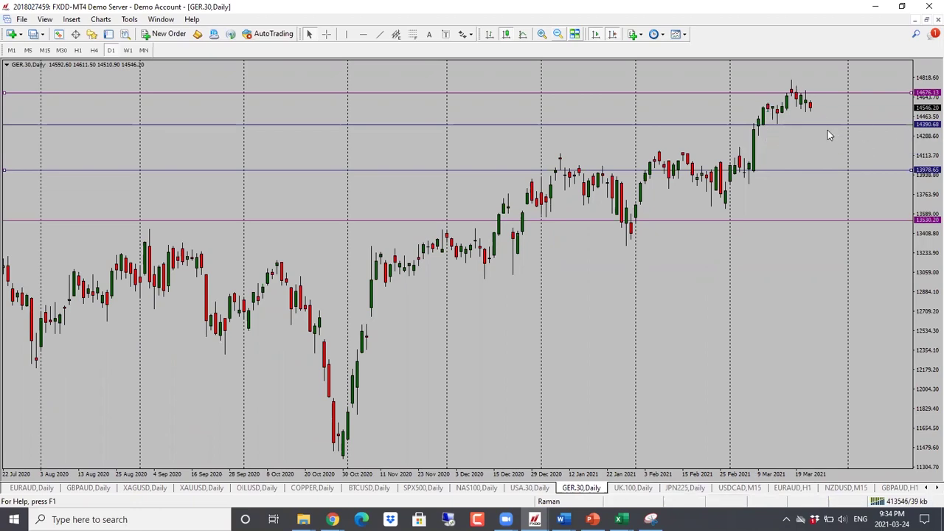
On the UK.100 daily chart, raise the blue support to 6644.39 and the magenta support to 6556.73
{"action": "left_click", "coordinate": [631, 489]}
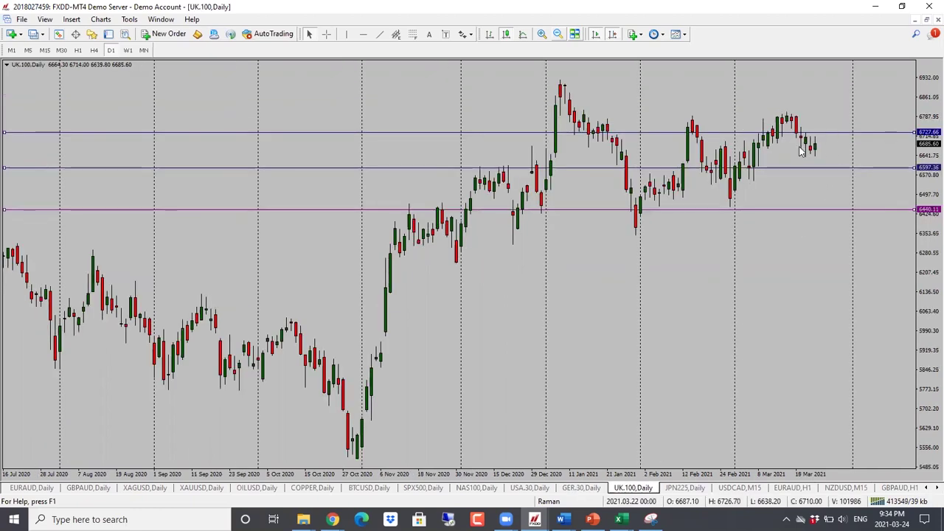
{"action": "left_click_drag", "start_coordinate": [831, 167], "coordinate": [832, 158]}
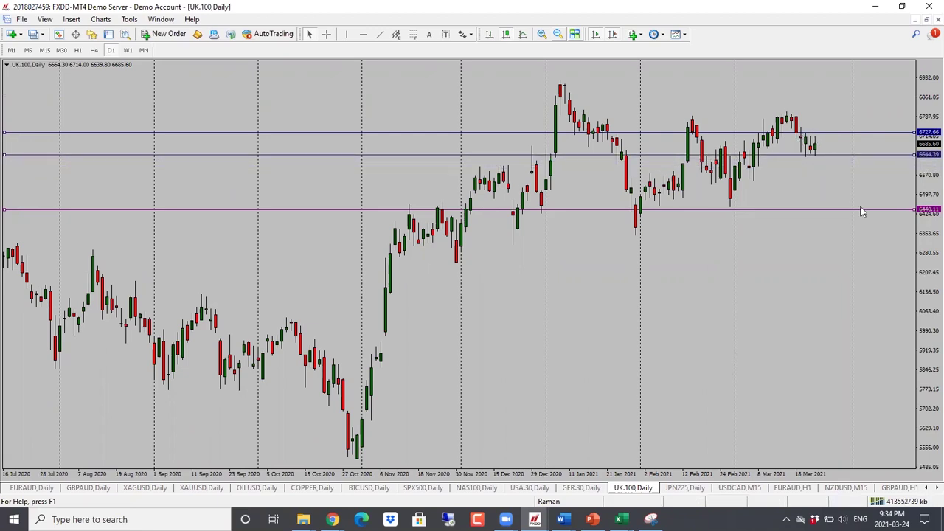
{"action": "left_click_drag", "start_coordinate": [871, 213], "coordinate": [869, 165]}
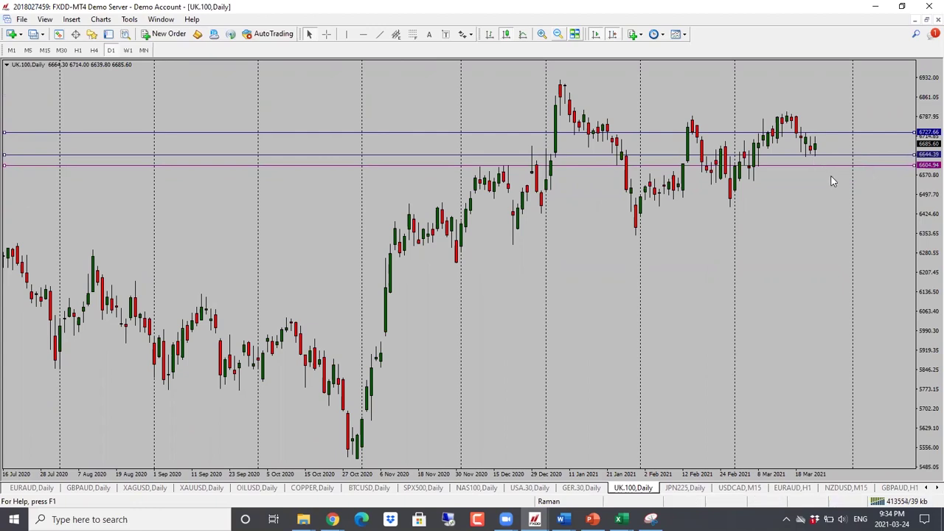
{"action": "left_click_drag", "start_coordinate": [904, 165], "coordinate": [909, 185]}
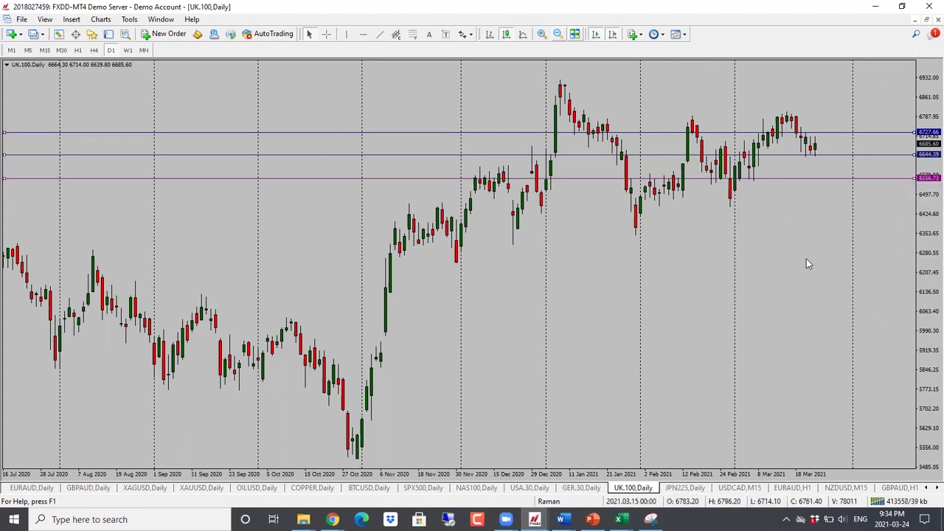
On the JPN225 daily chart, drop the top magenta line to 27926.17, then sketch and undo a projected drop
{"action": "left_click", "coordinate": [690, 489]}
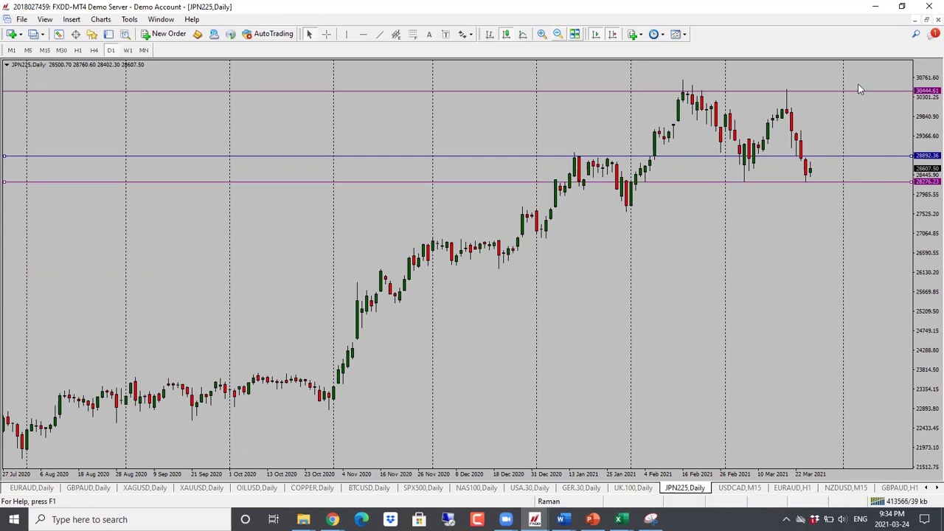
{"action": "left_click_drag", "start_coordinate": [858, 91], "coordinate": [868, 201]}
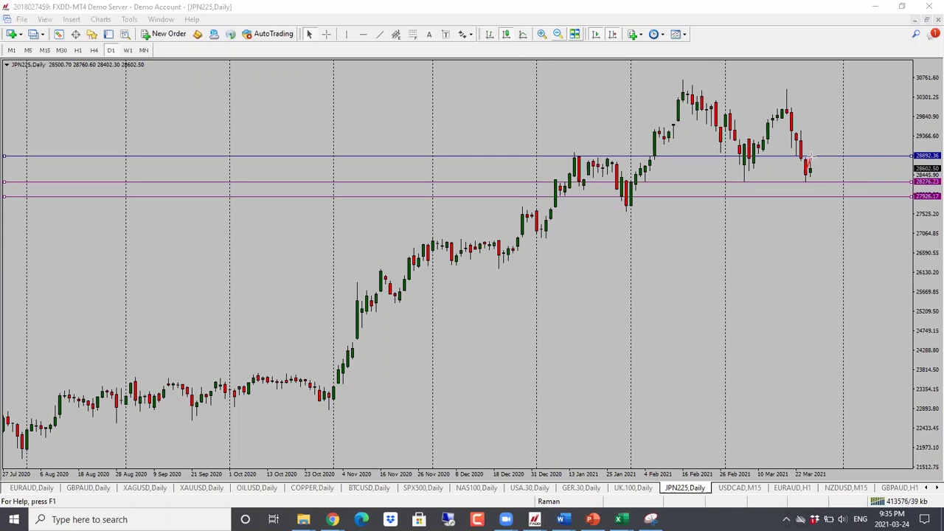
{"action": "left_click_drag", "start_coordinate": [810, 156], "coordinate": [823, 204]}
{"action": "key", "text": "ctrl+z"}
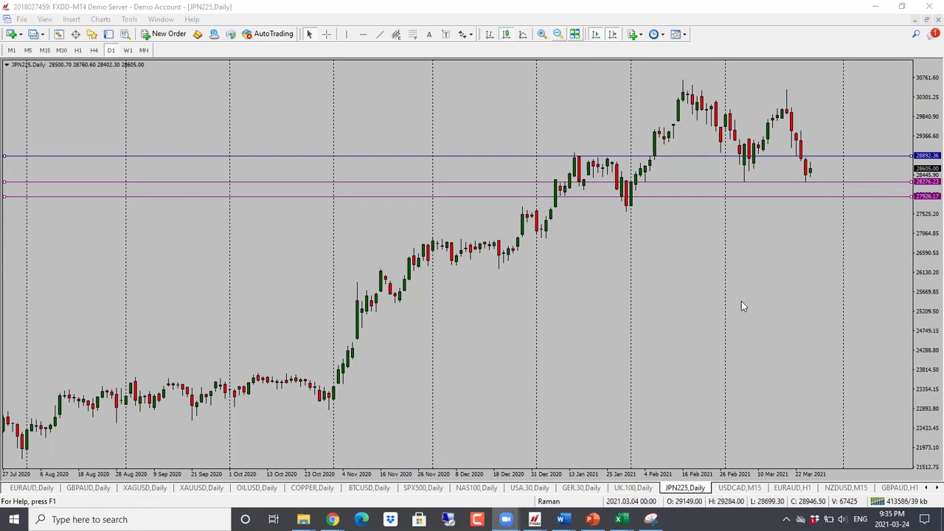